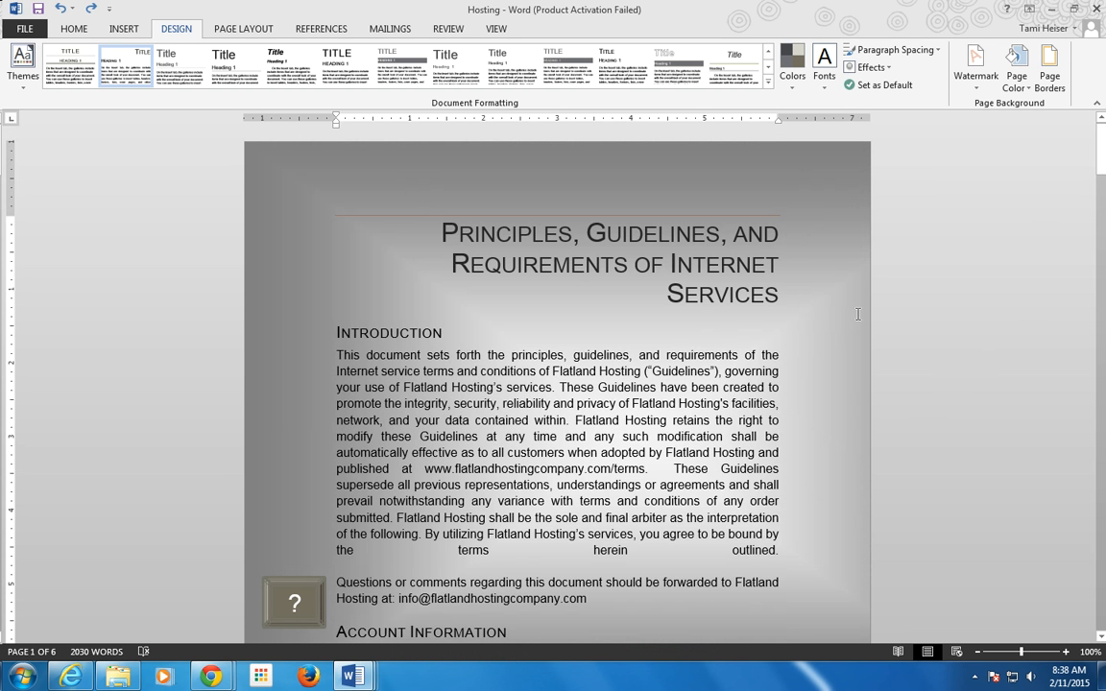
Set up a page border with the Shadow setting, a black color and a 2 ¼ pt line width
{"action": "left_click", "coordinate": [1043, 77]}
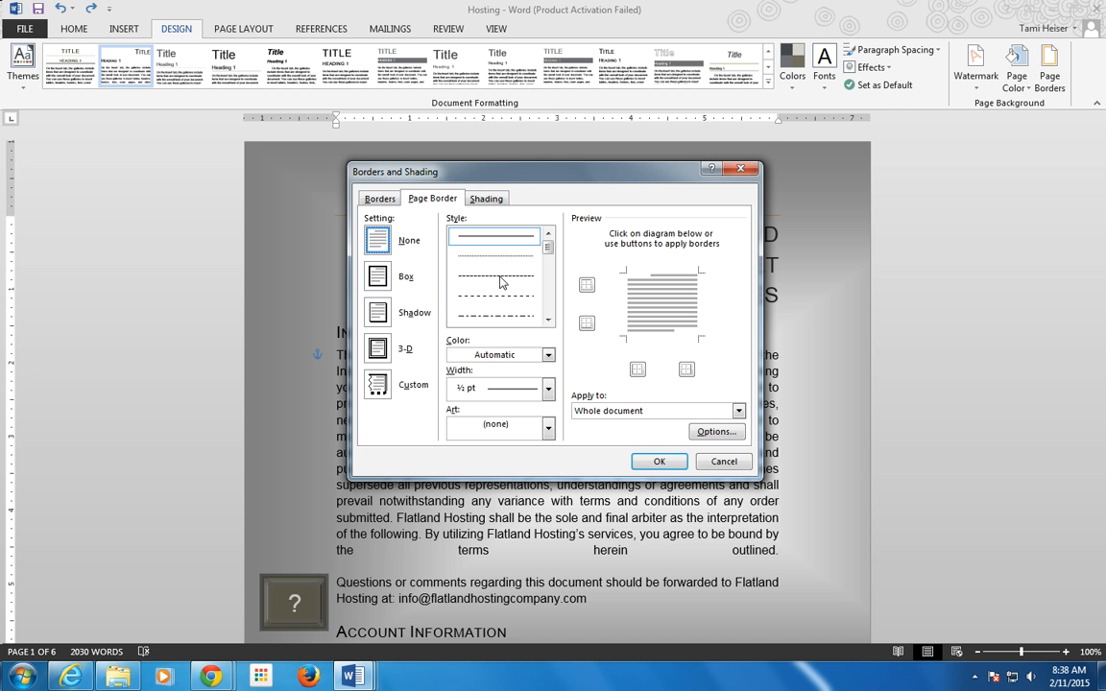
{"action": "left_click", "coordinate": [376, 315]}
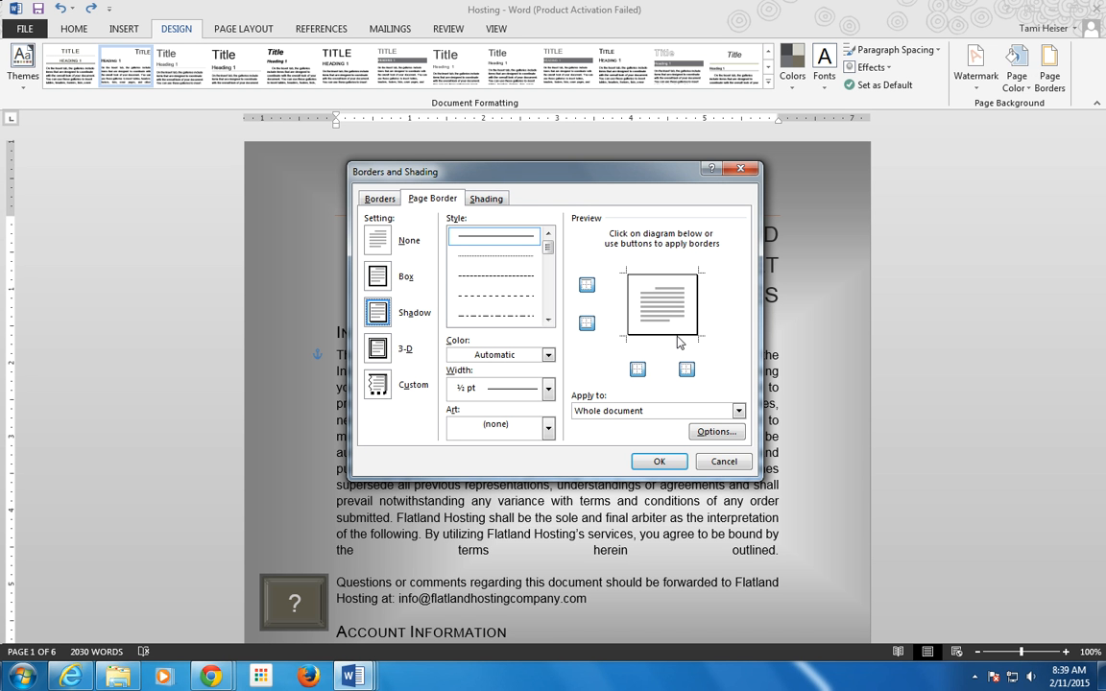
{"action": "left_click", "coordinate": [547, 356]}
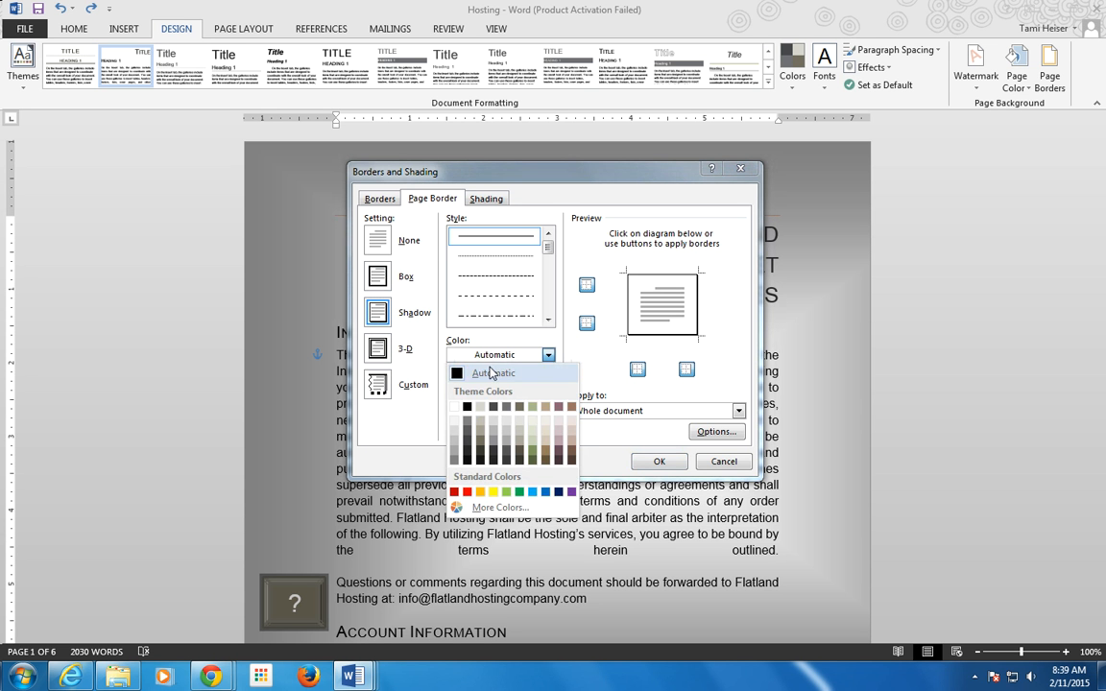
{"action": "left_click", "coordinate": [466, 463]}
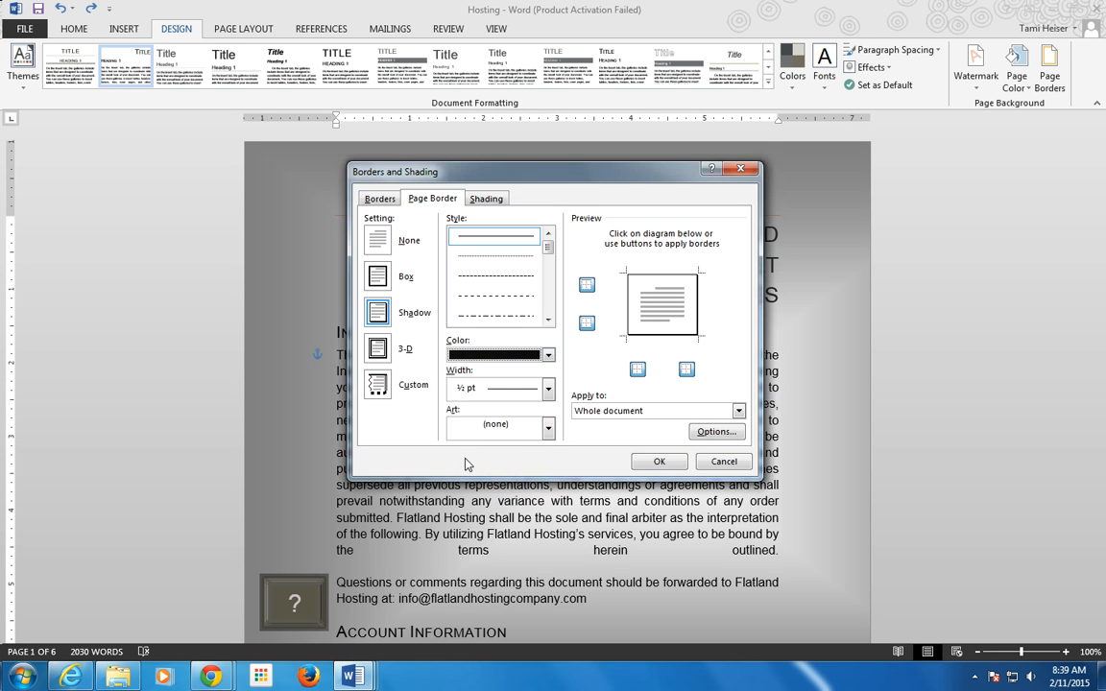
{"action": "left_click", "coordinate": [548, 387]}
{"action": "left_click", "coordinate": [523, 510]}
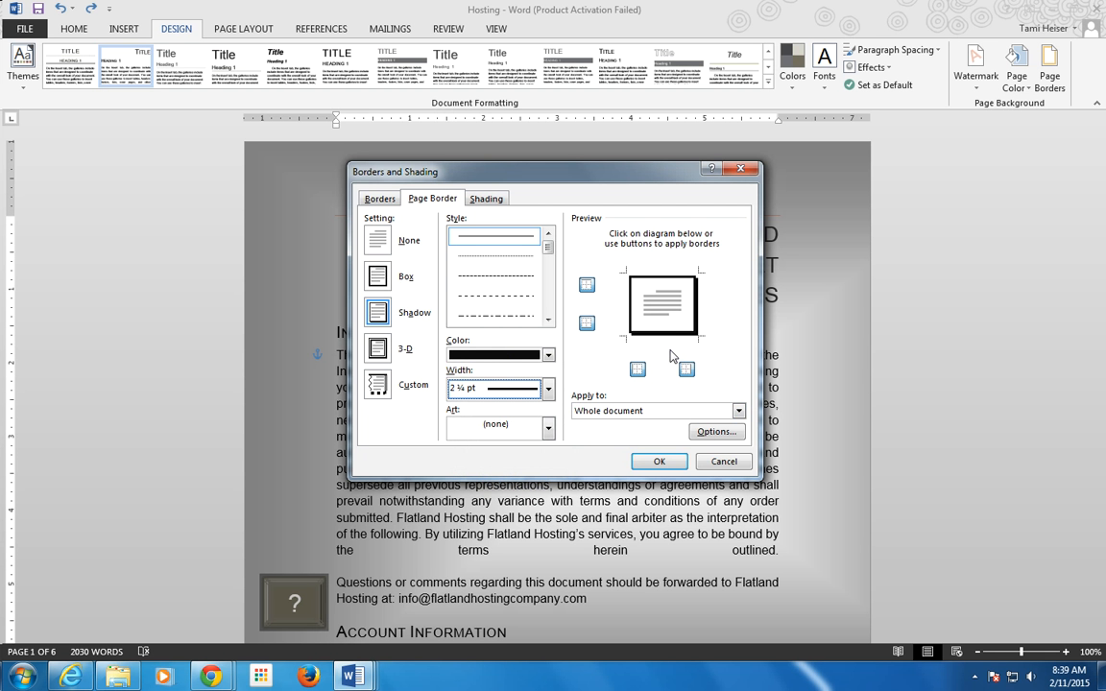
Apply the page border to this section's first page only
{"action": "left_click", "coordinate": [737, 411]}
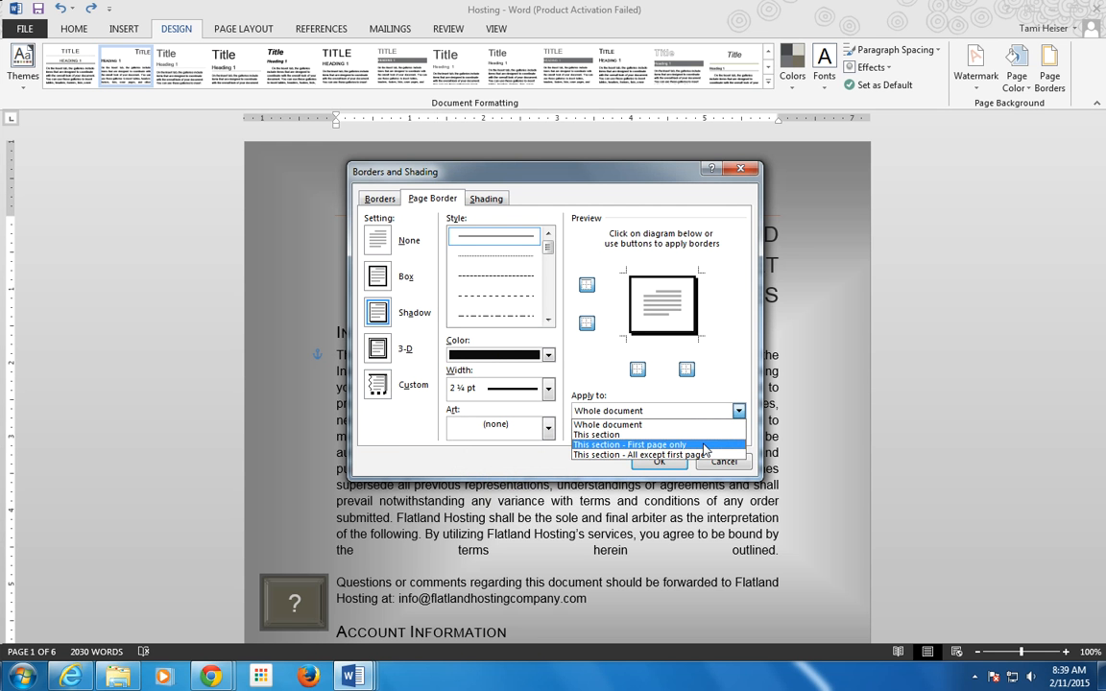
{"action": "left_click", "coordinate": [706, 446]}
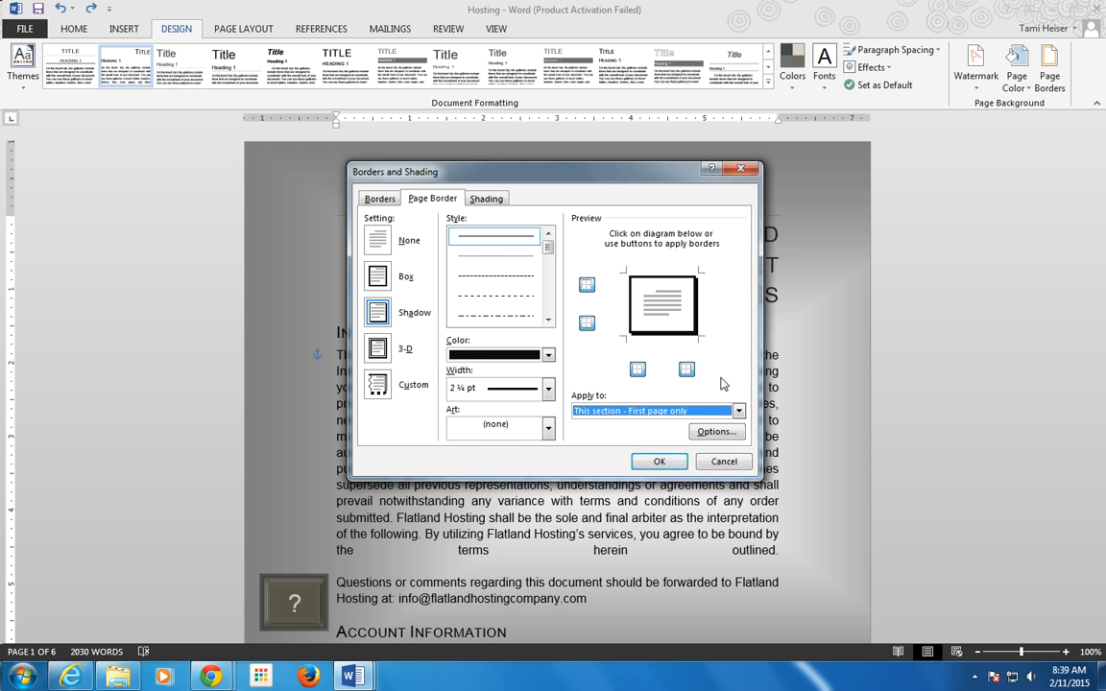
{"action": "left_click", "coordinate": [661, 461]}
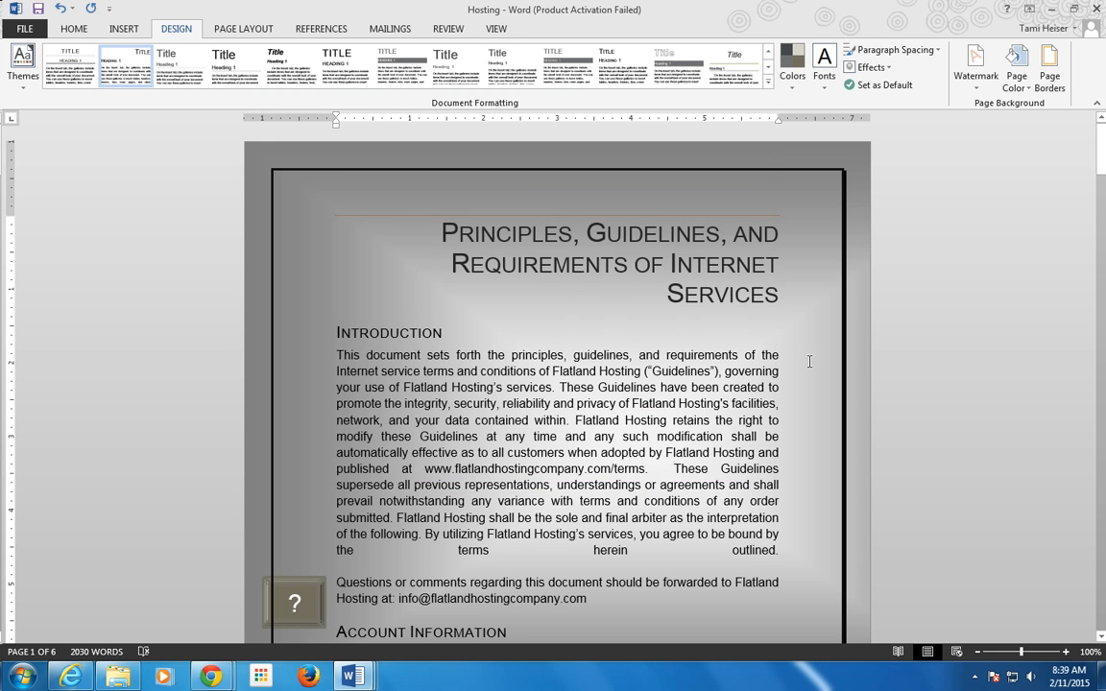
Remove the question mark text from the small beveled shape in the first page's margin
{"action": "left_click_drag", "start_coordinate": [1102, 154], "coordinate": [1100, 124]}
{"action": "left_click_drag", "start_coordinate": [1101, 159], "coordinate": [1101, 235]}
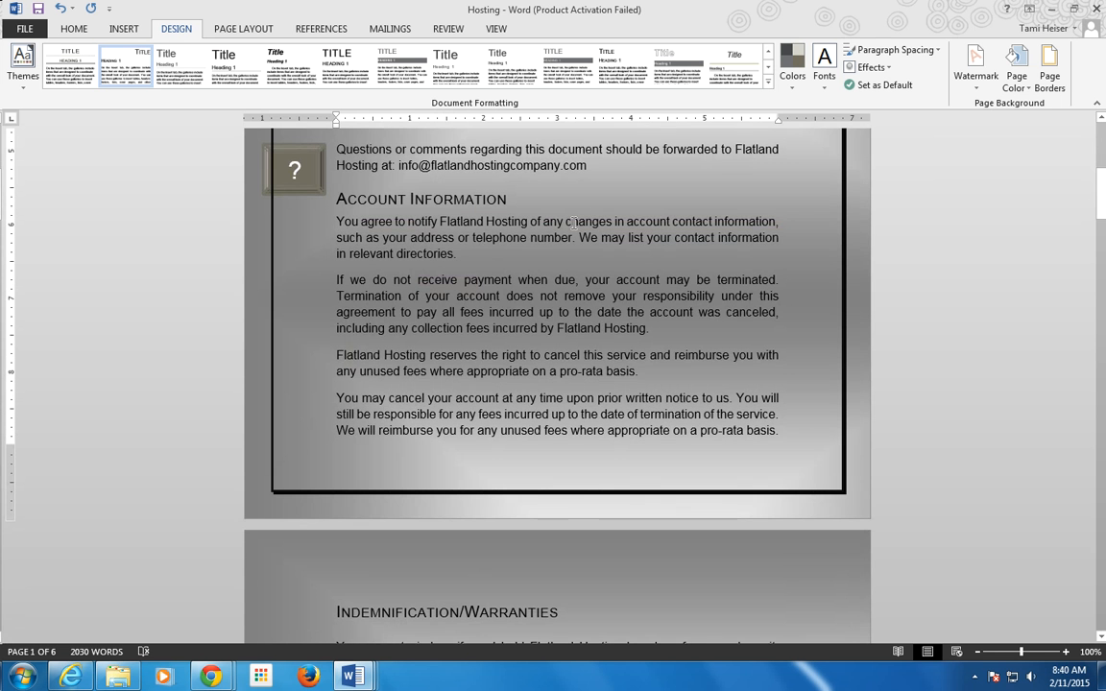
{"action": "left_click", "coordinate": [309, 173]}
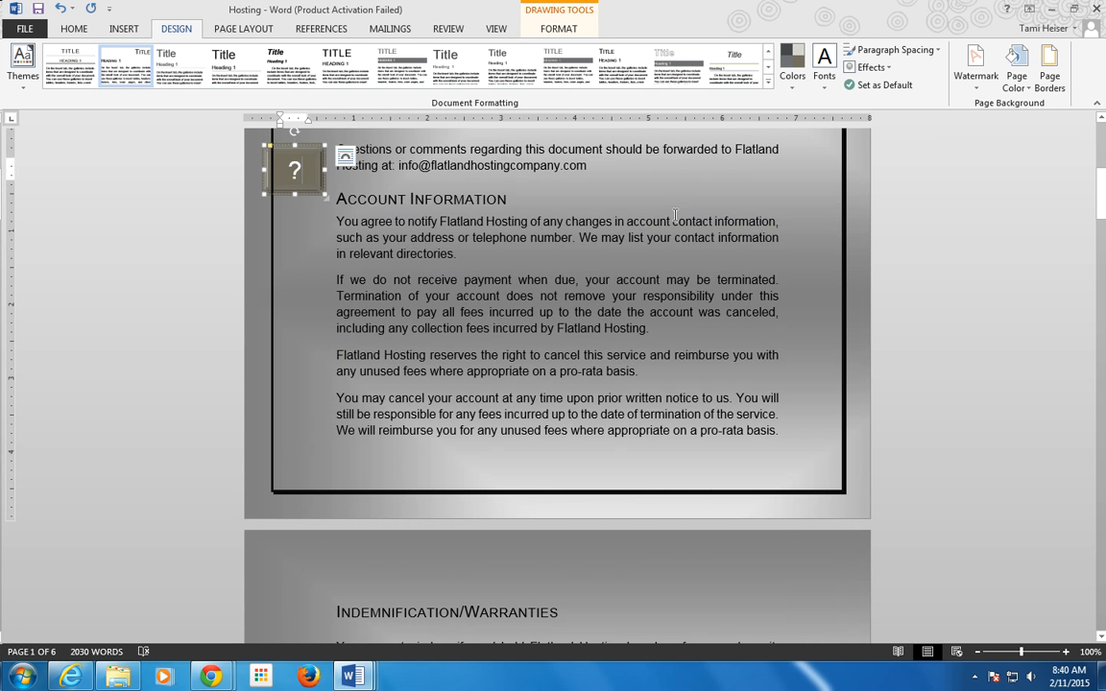
{"action": "left_click_drag", "start_coordinate": [1098, 178], "coordinate": [1097, 168]}
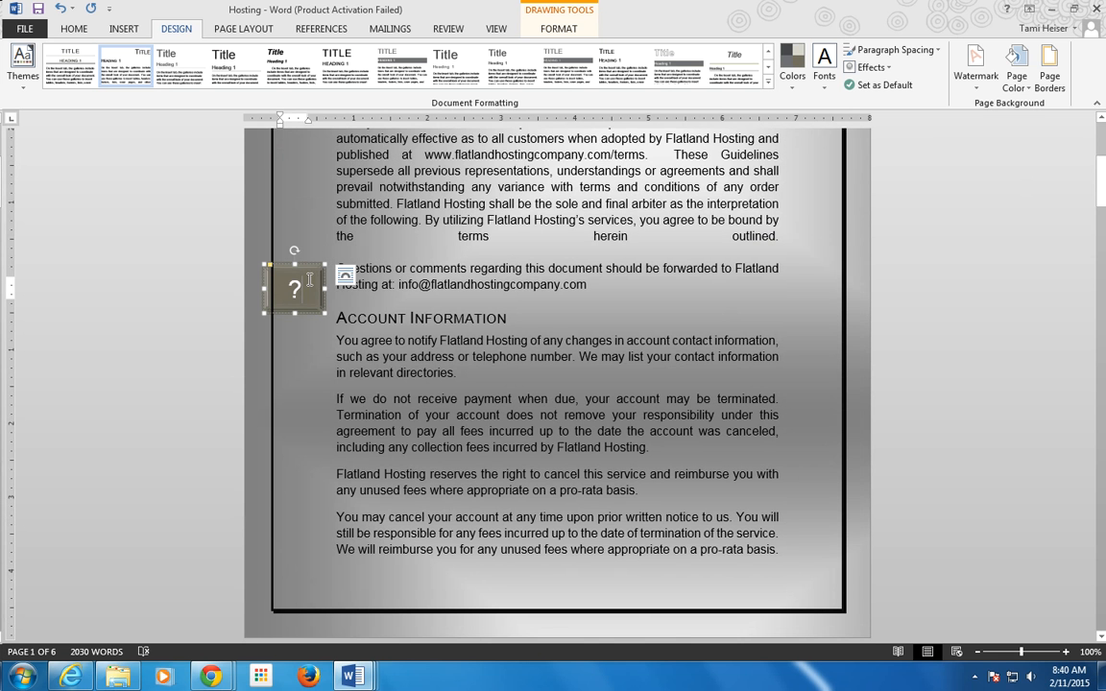
{"action": "right_click", "coordinate": [310, 284]}
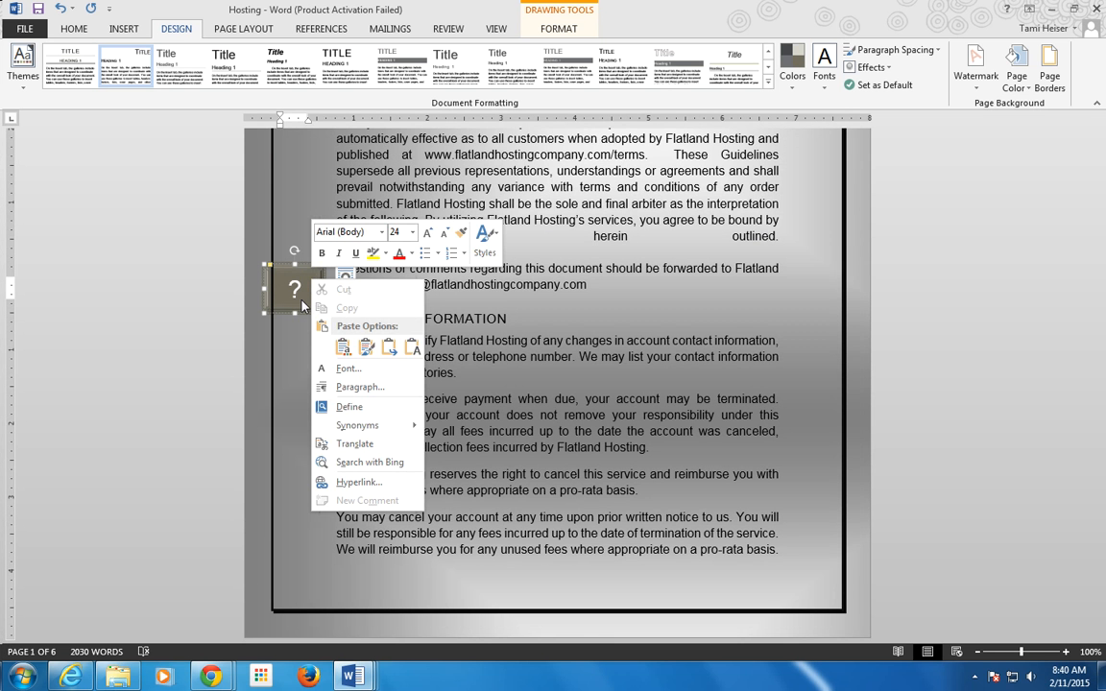
{"action": "left_click", "coordinate": [292, 334]}
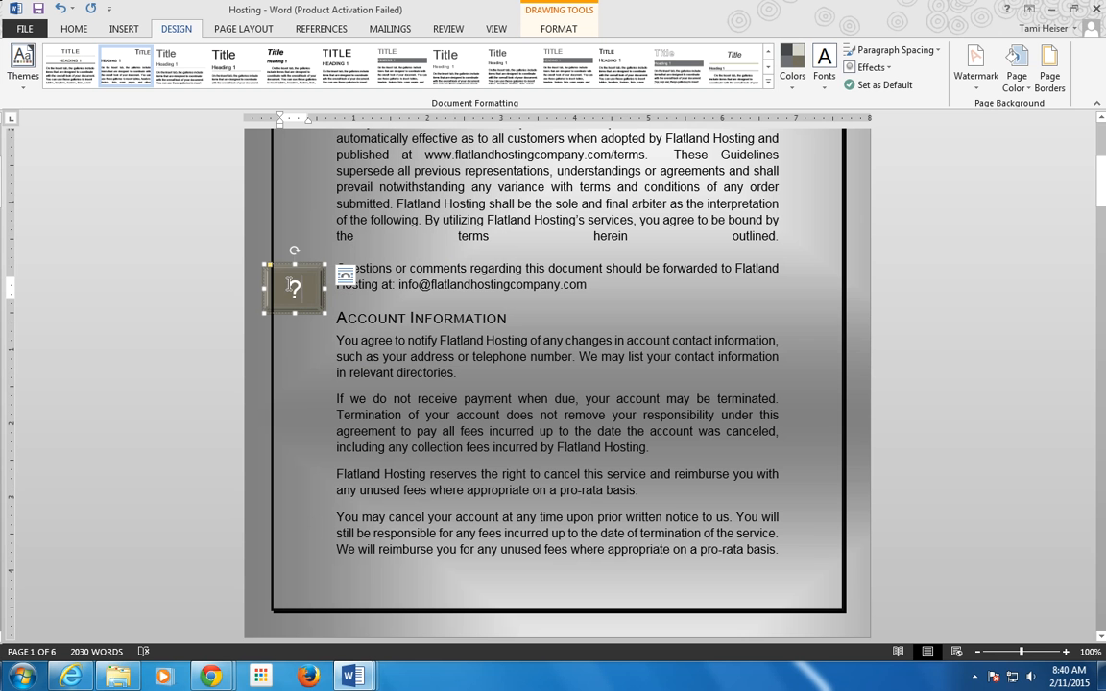
{"action": "key", "text": "BackSpace"}
{"action": "left_click", "coordinate": [262, 340]}
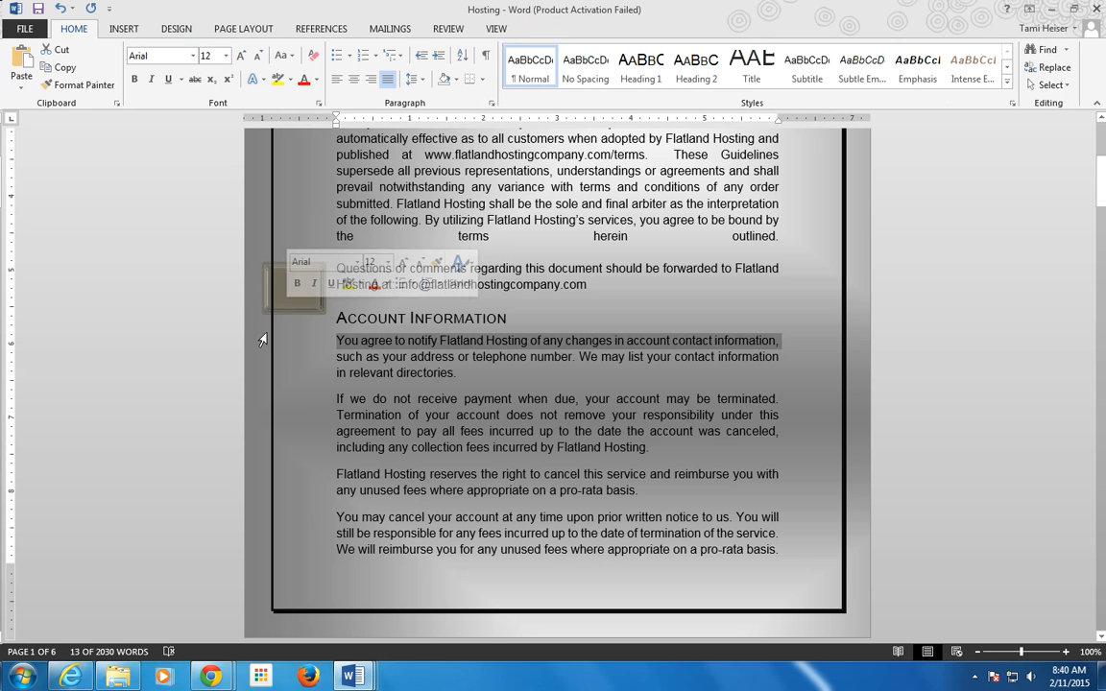
{"action": "left_click", "coordinate": [263, 318]}
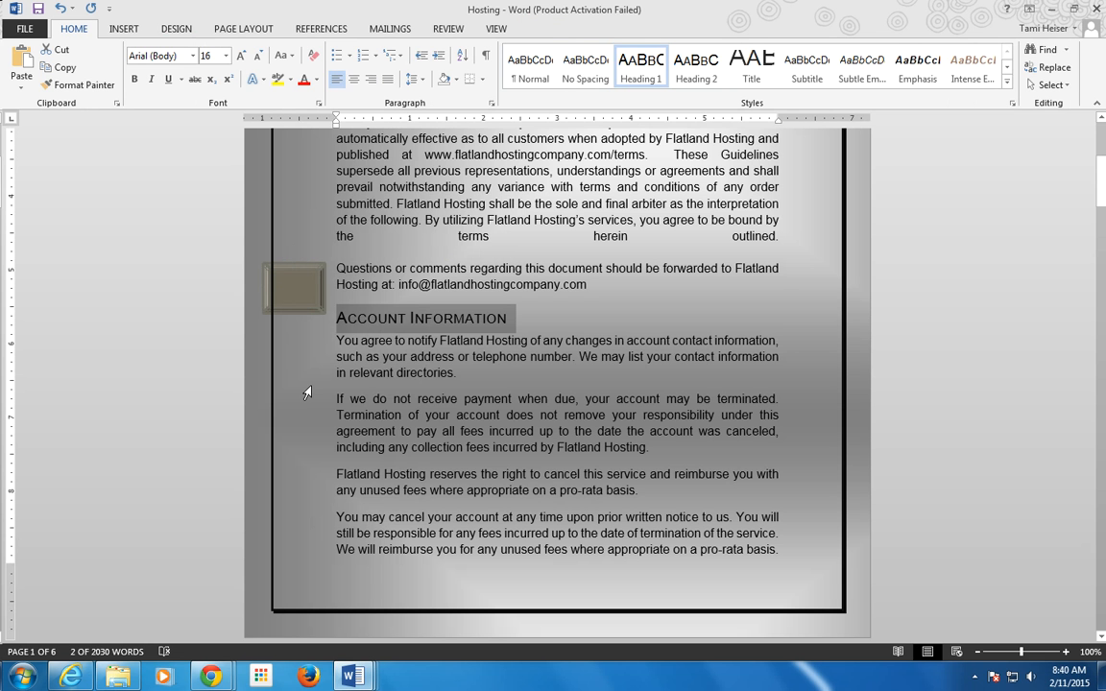
{"action": "left_click", "coordinate": [304, 291]}
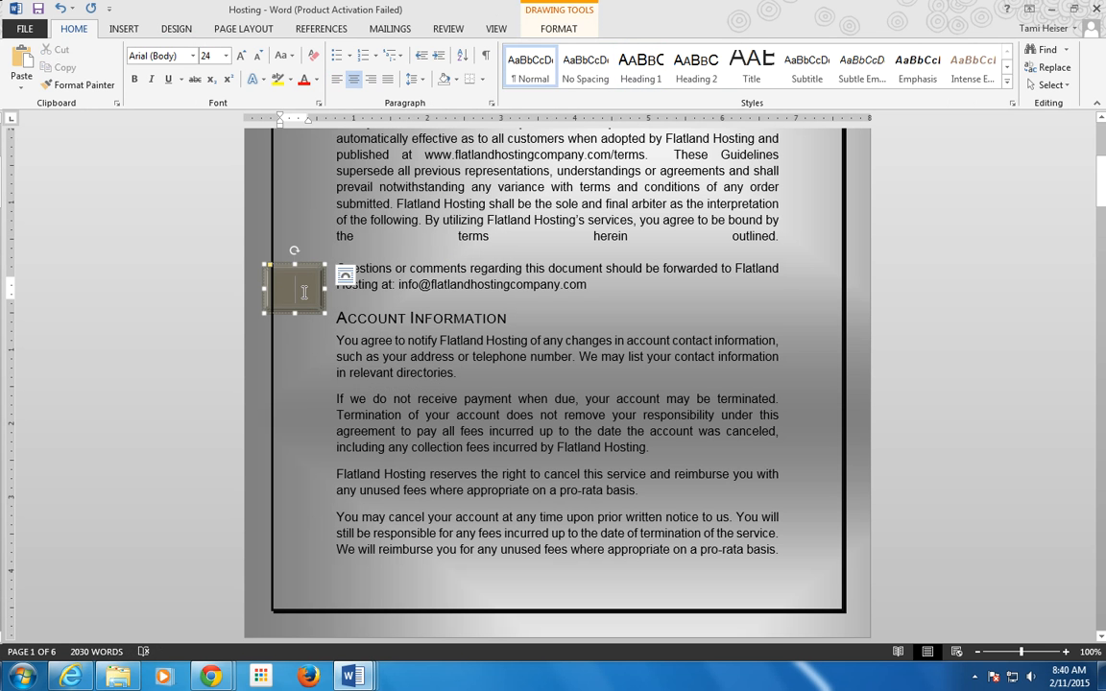
{"action": "double_click", "coordinate": [304, 292]}
{"action": "left_click", "coordinate": [299, 322]}
{"action": "left_click", "coordinate": [277, 292]}
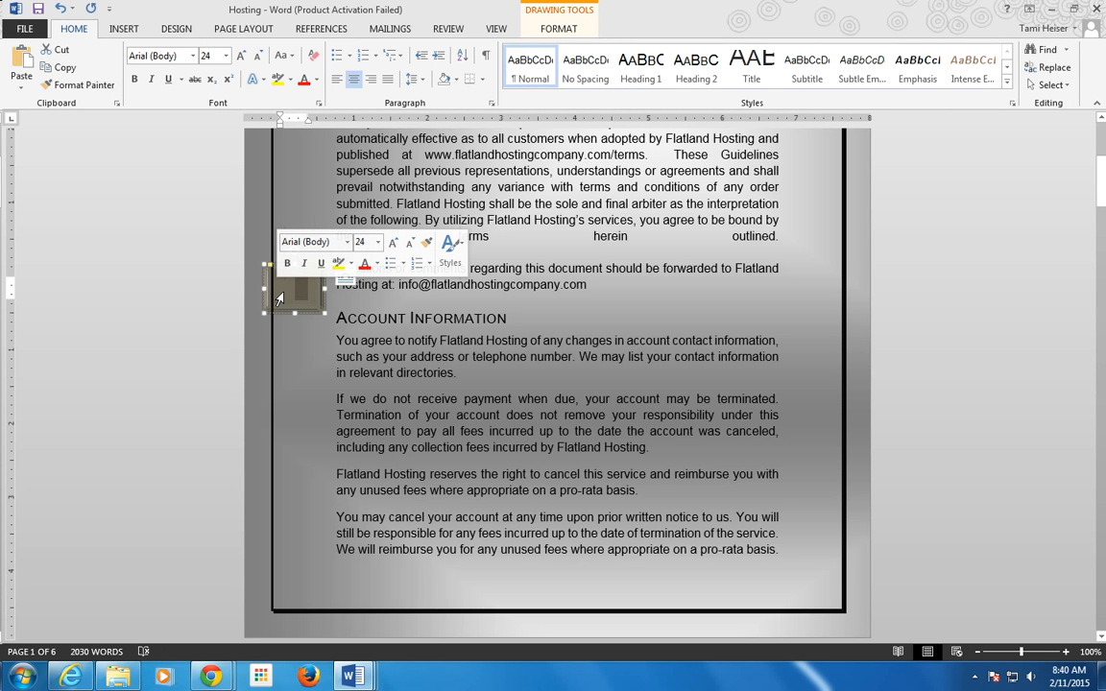
{"action": "left_click", "coordinate": [278, 299]}
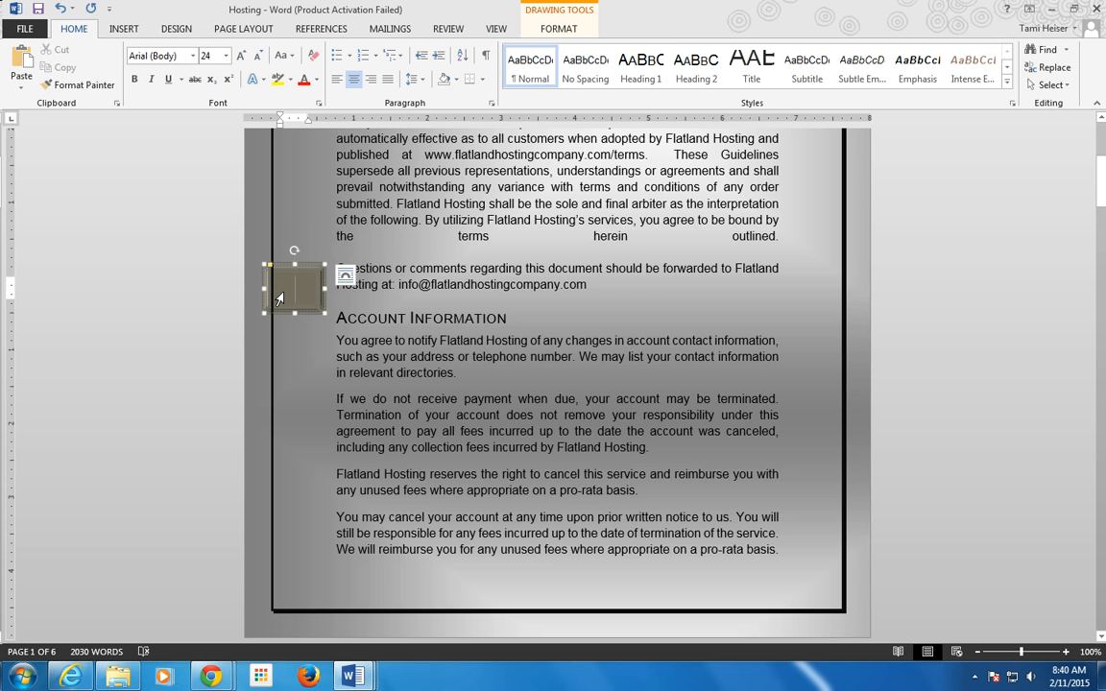
{"action": "left_click", "coordinate": [291, 251]}
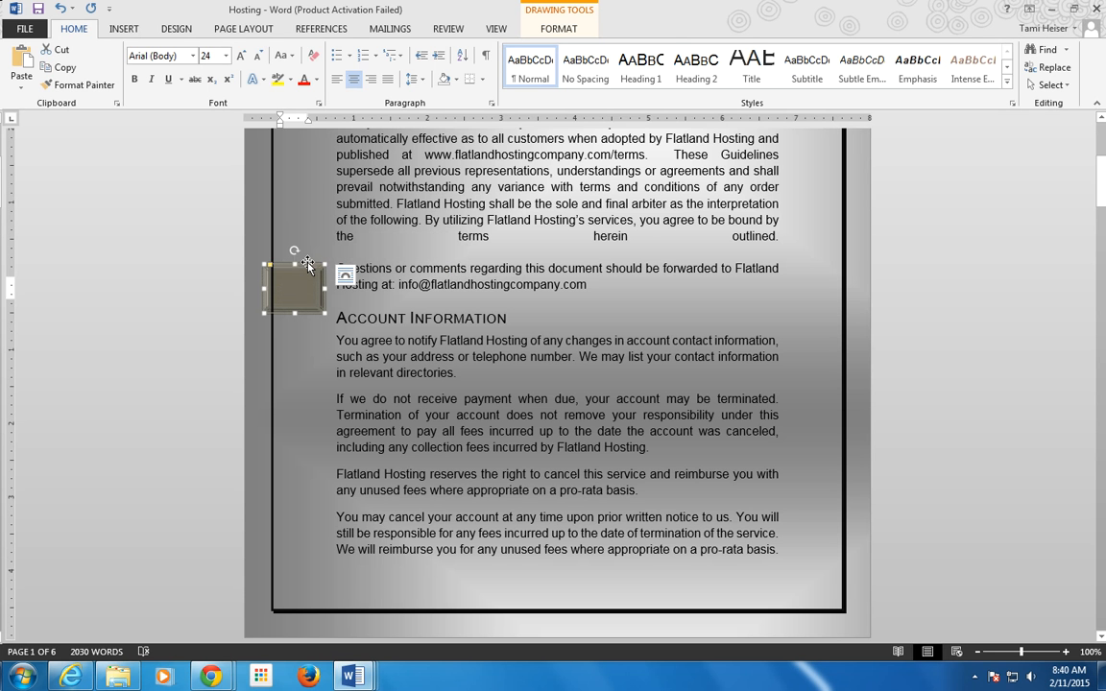
{"action": "double_click", "coordinate": [307, 265]}
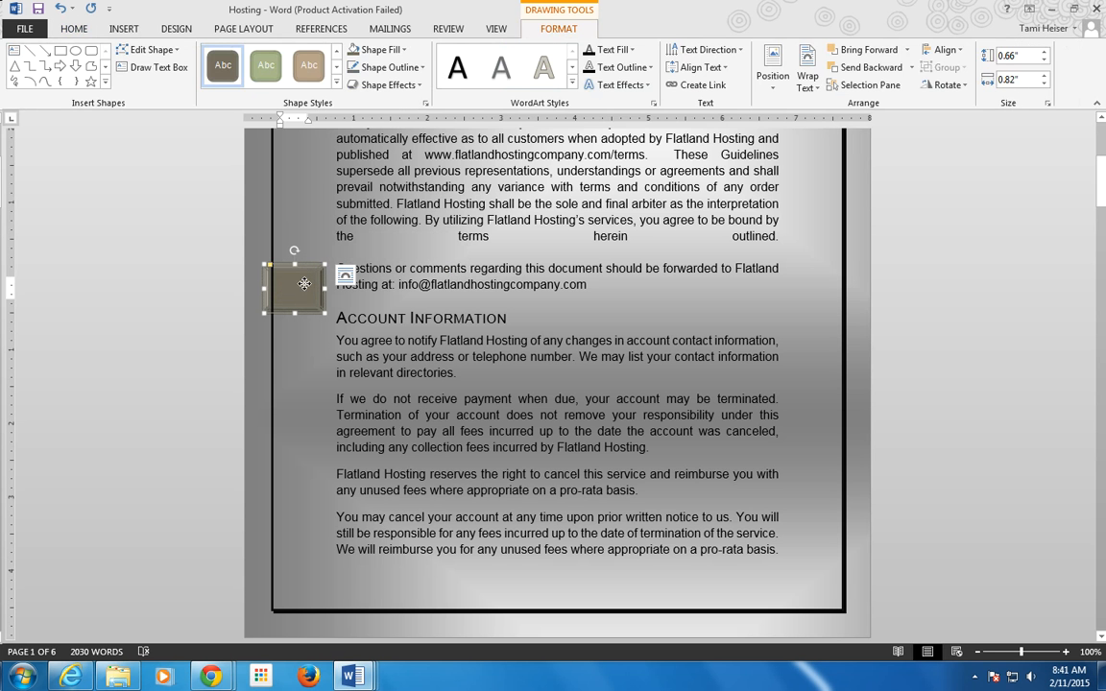
{"action": "right_click", "coordinate": [271, 268]}
{"action": "left_click", "coordinate": [225, 347]}
{"action": "right_click", "coordinate": [235, 350]}
{"action": "right_click", "coordinate": [290, 295]}
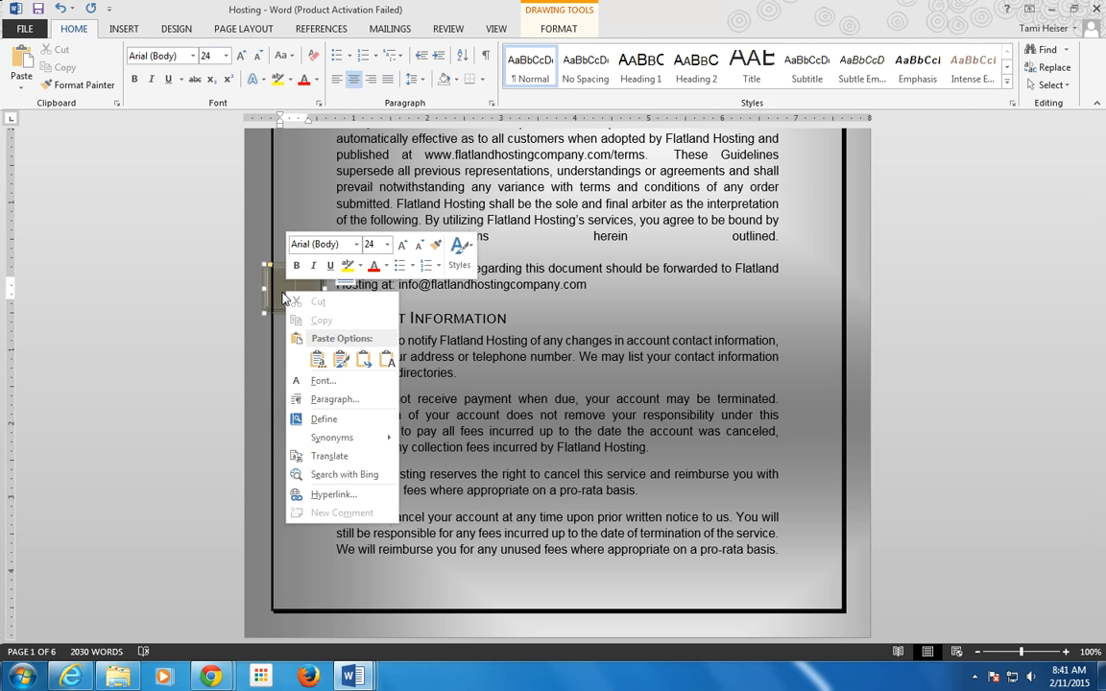
{"action": "left_click", "coordinate": [228, 341]}
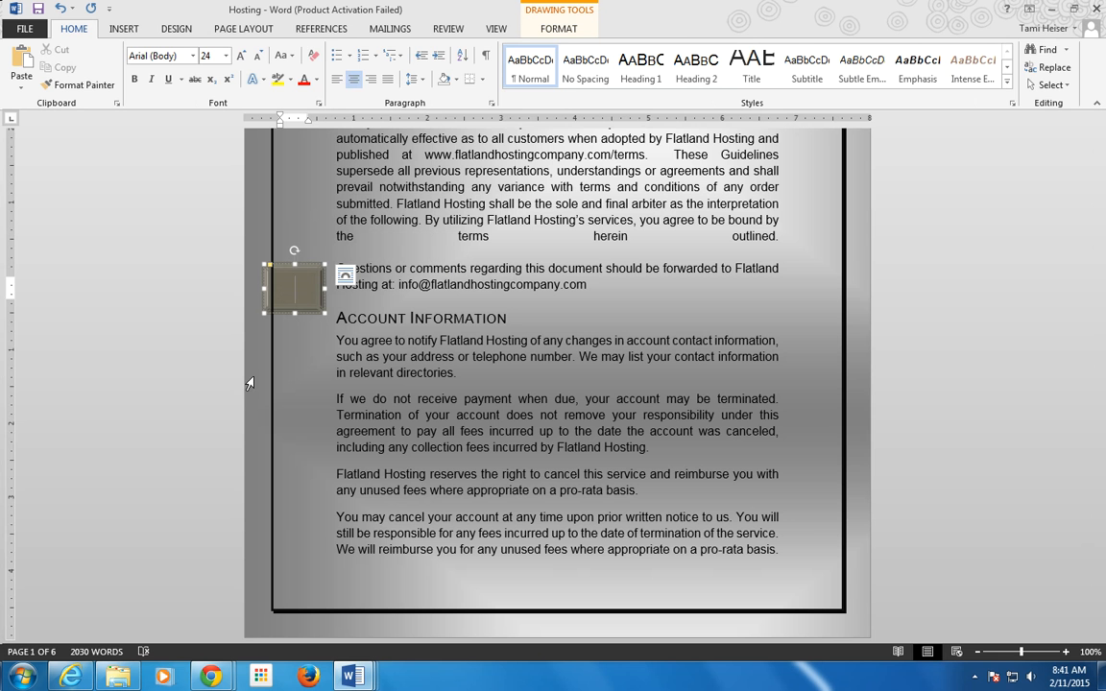
{"action": "left_click", "coordinate": [304, 277]}
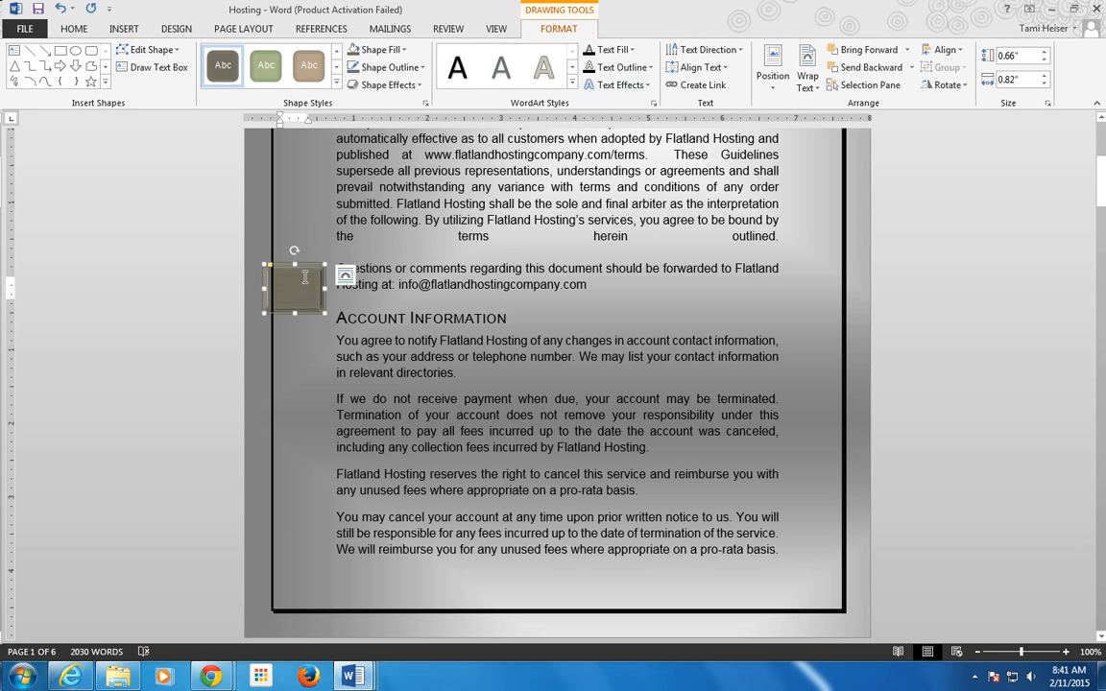
{"action": "left_click", "coordinate": [304, 278]}
{"action": "left_click", "coordinate": [172, 320]}
{"action": "left_click", "coordinate": [181, 240]}
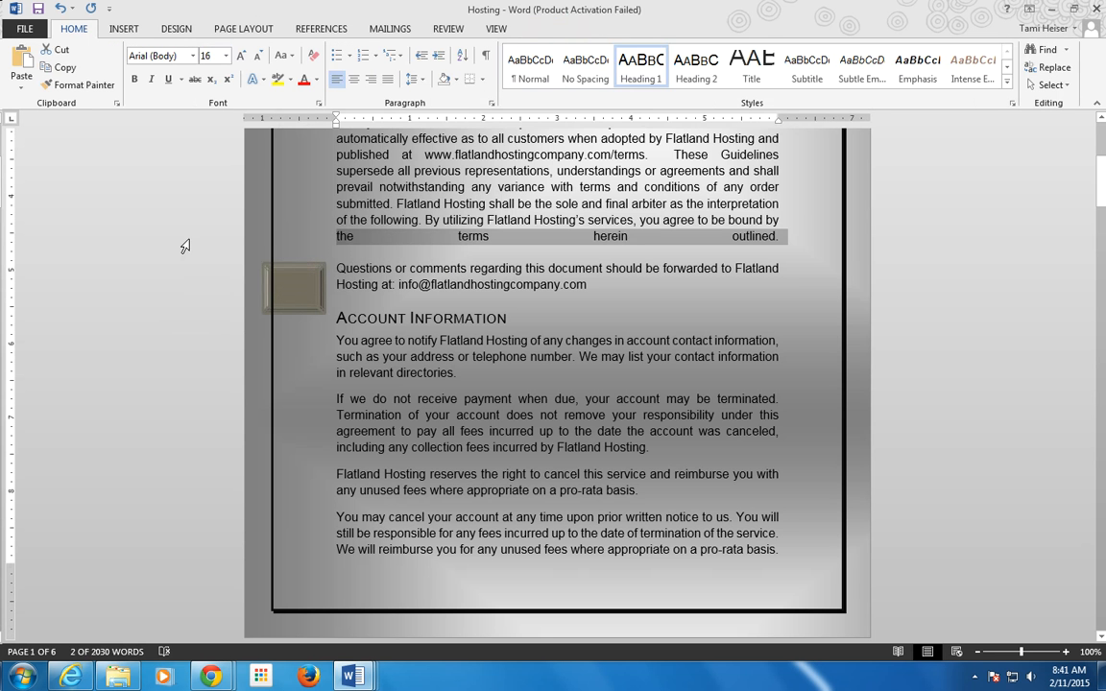
Delete the empty beveled shape in the margin above the Account Information heading
{"action": "left_click", "coordinate": [293, 272]}
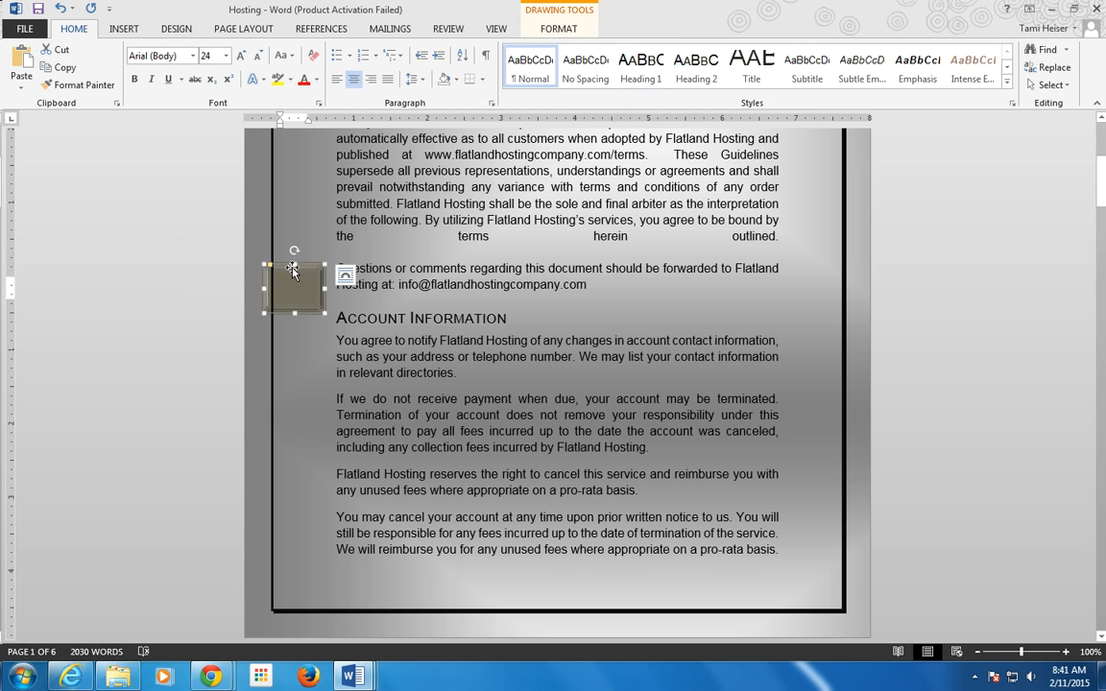
{"action": "key", "text": "Delete"}
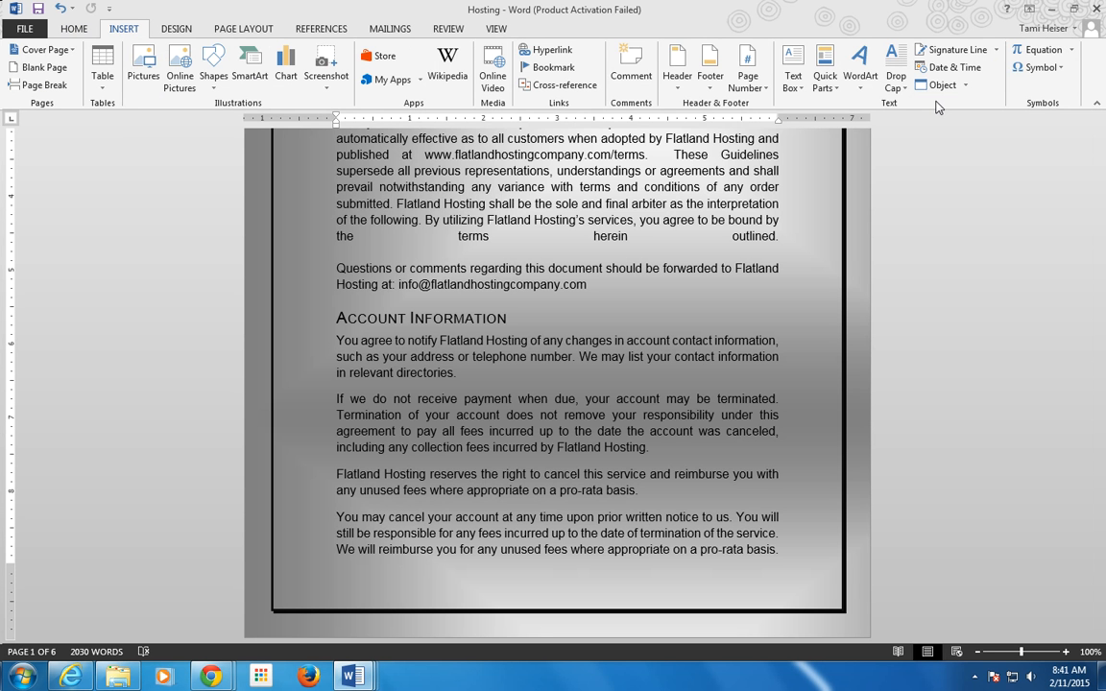
Open the Building Blocks Organizer and sort the building blocks by name
{"action": "left_click", "coordinate": [832, 88]}
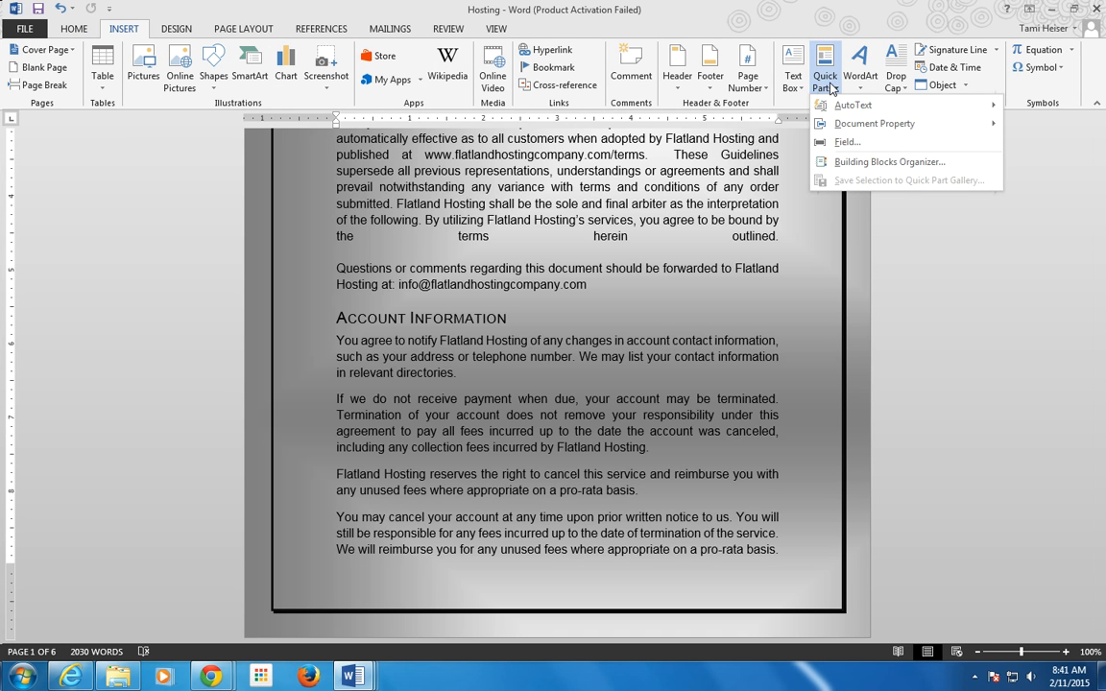
{"action": "left_click", "coordinate": [877, 165]}
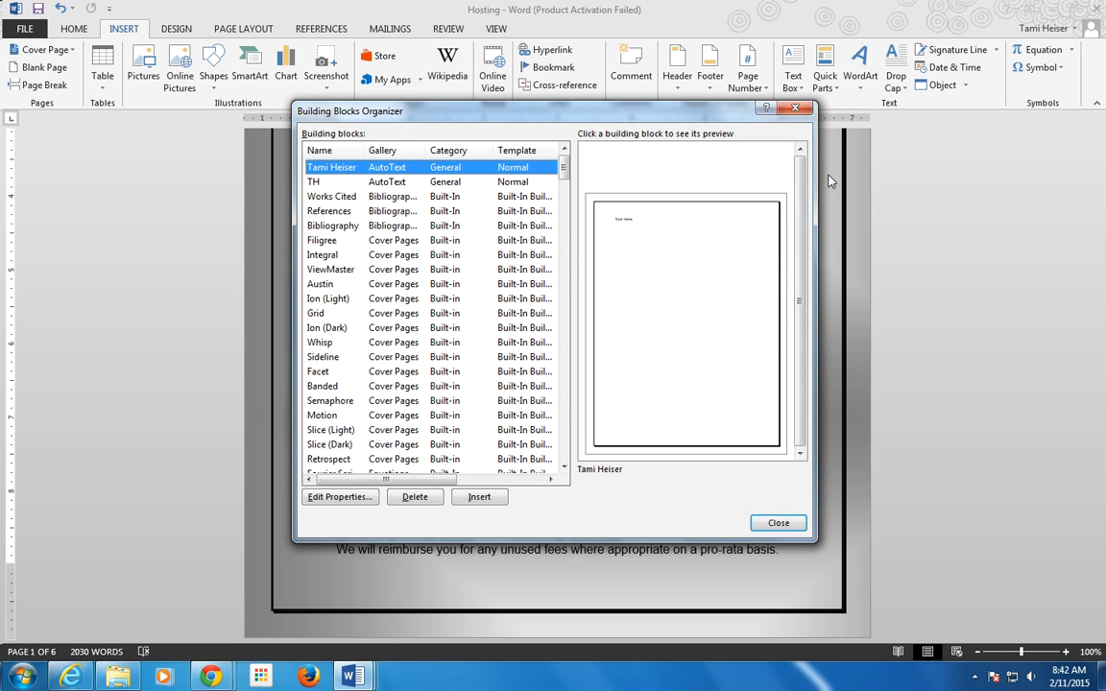
{"action": "left_click", "coordinate": [321, 151]}
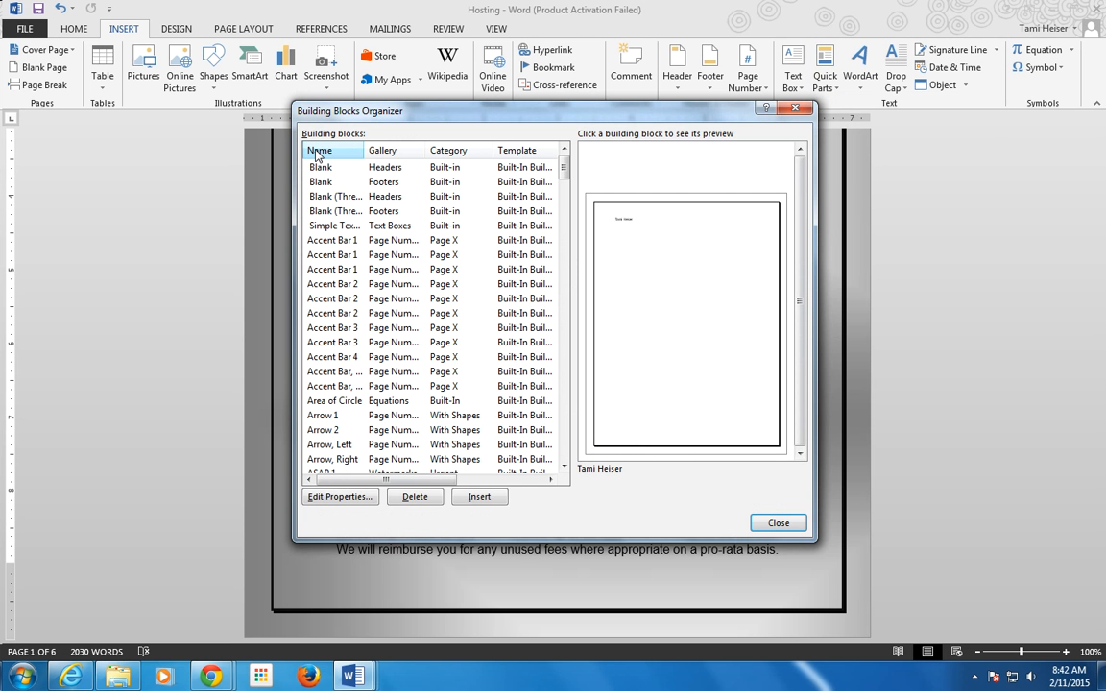
Insert the CONFIDENTIAL 1 watermark building block with gray diagonal text into the document
{"action": "scroll", "coordinate": [564, 185], "scroll_direction": "down", "scroll_amount": 3}
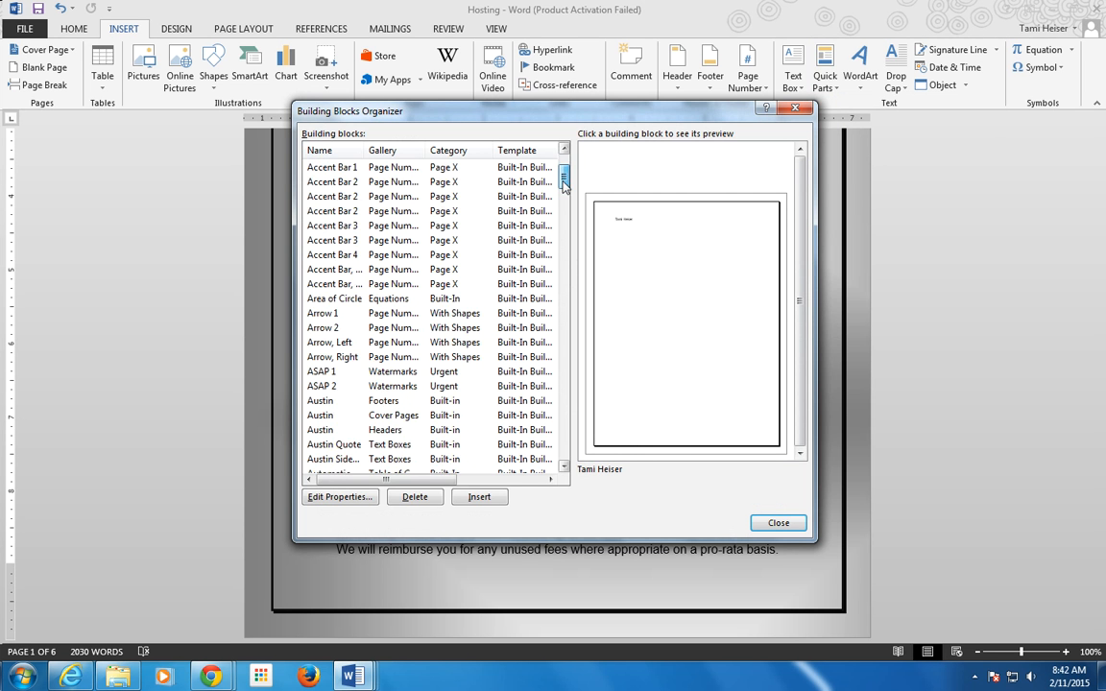
{"action": "left_click_drag", "start_coordinate": [563, 185], "coordinate": [564, 238]}
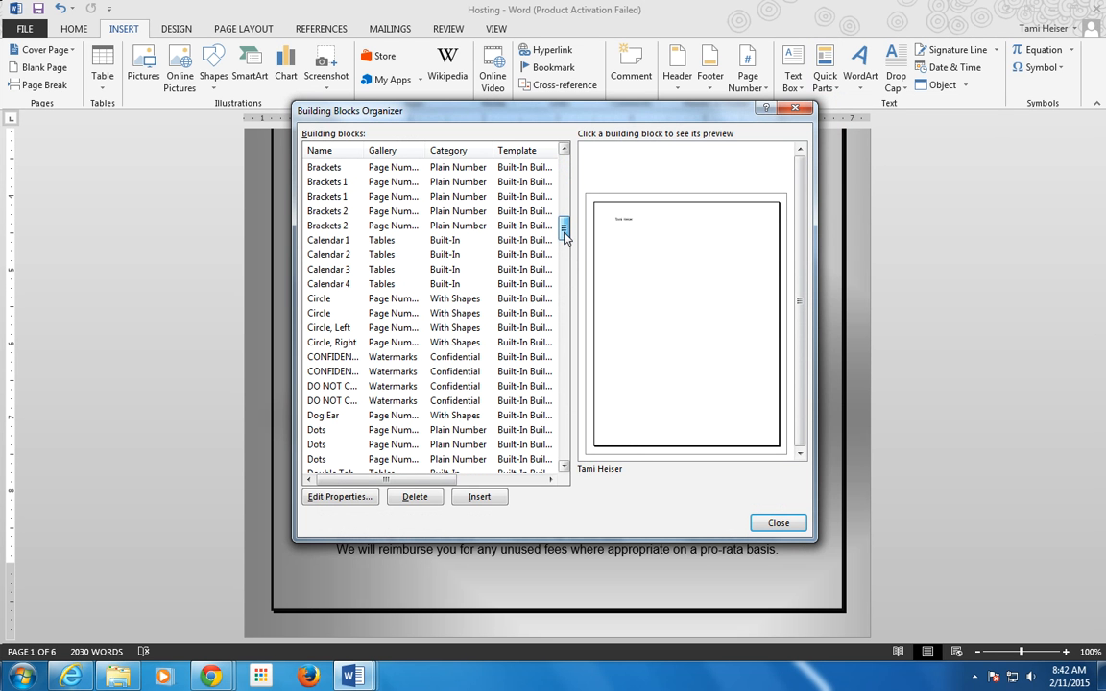
{"action": "left_click", "coordinate": [318, 358]}
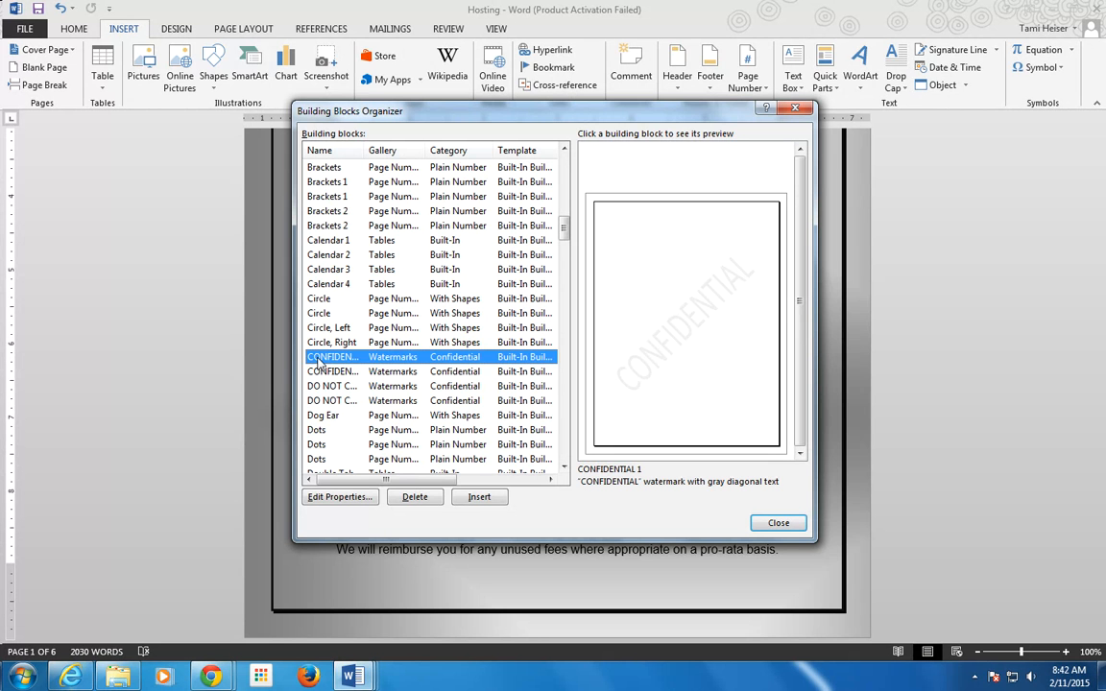
{"action": "left_click", "coordinate": [320, 368]}
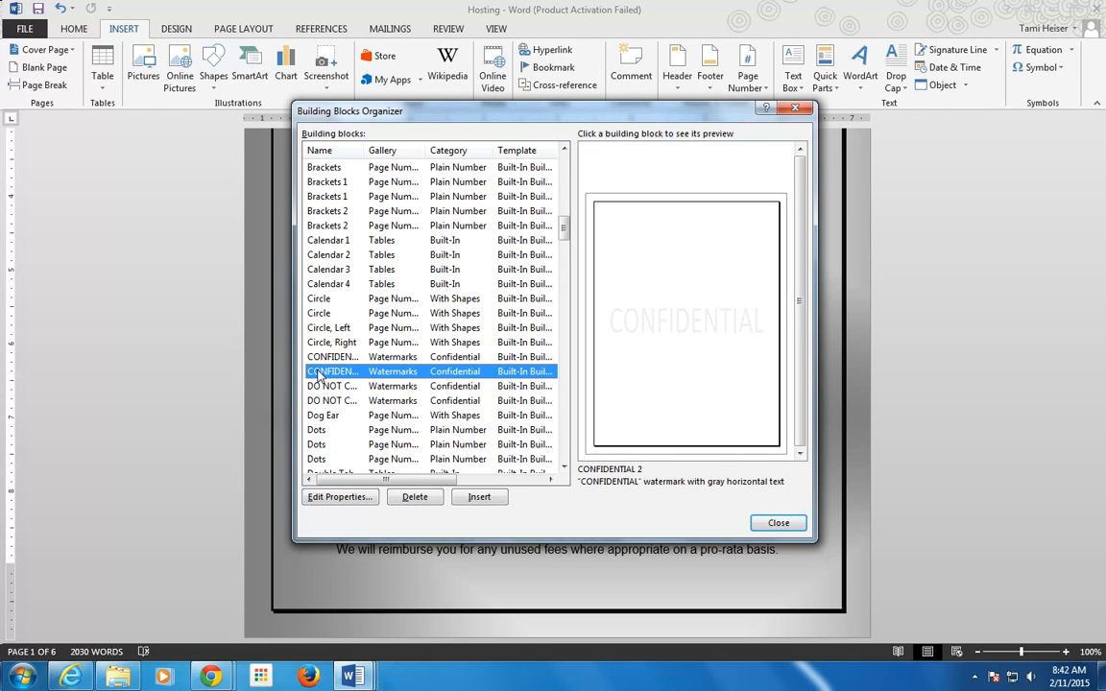
{"action": "left_click", "coordinate": [318, 363]}
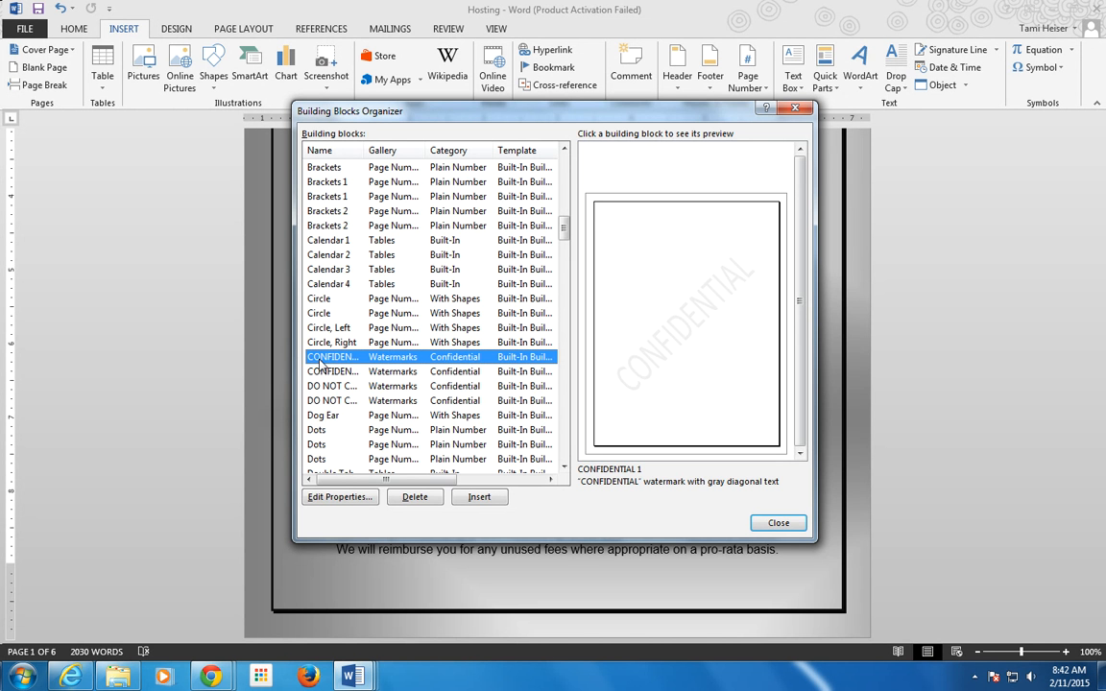
{"action": "left_click", "coordinate": [479, 497]}
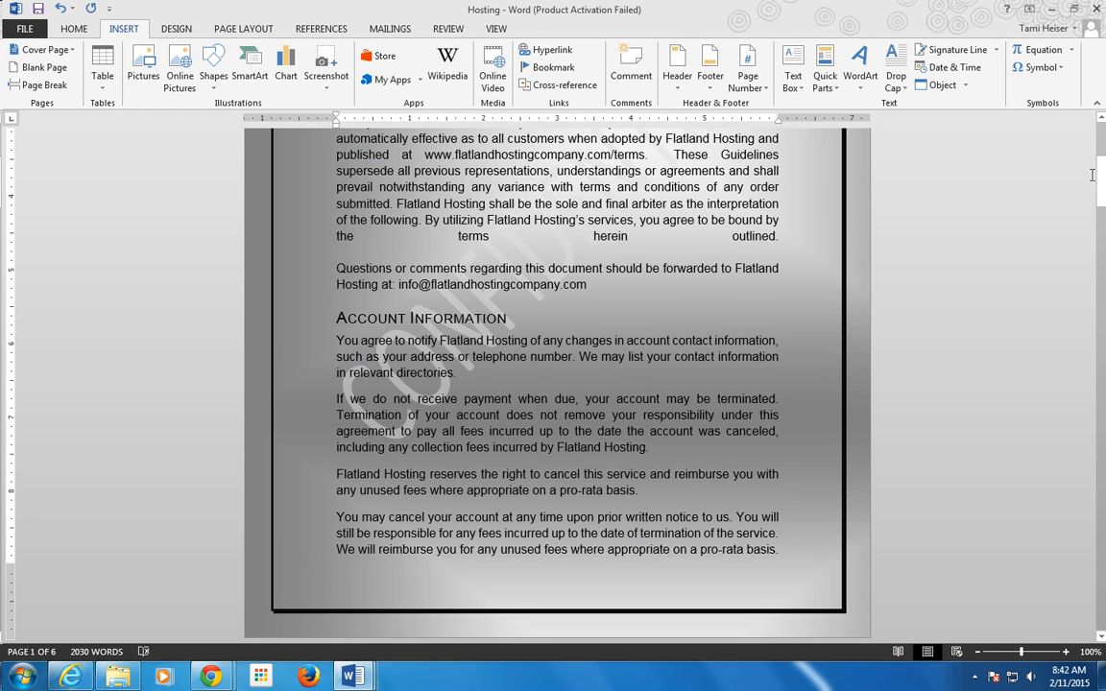
Open the Building Blocks Organizer with the insertion point at the start of the Introduction's body text
{"action": "left_click_drag", "start_coordinate": [1101, 181], "coordinate": [1102, 131]}
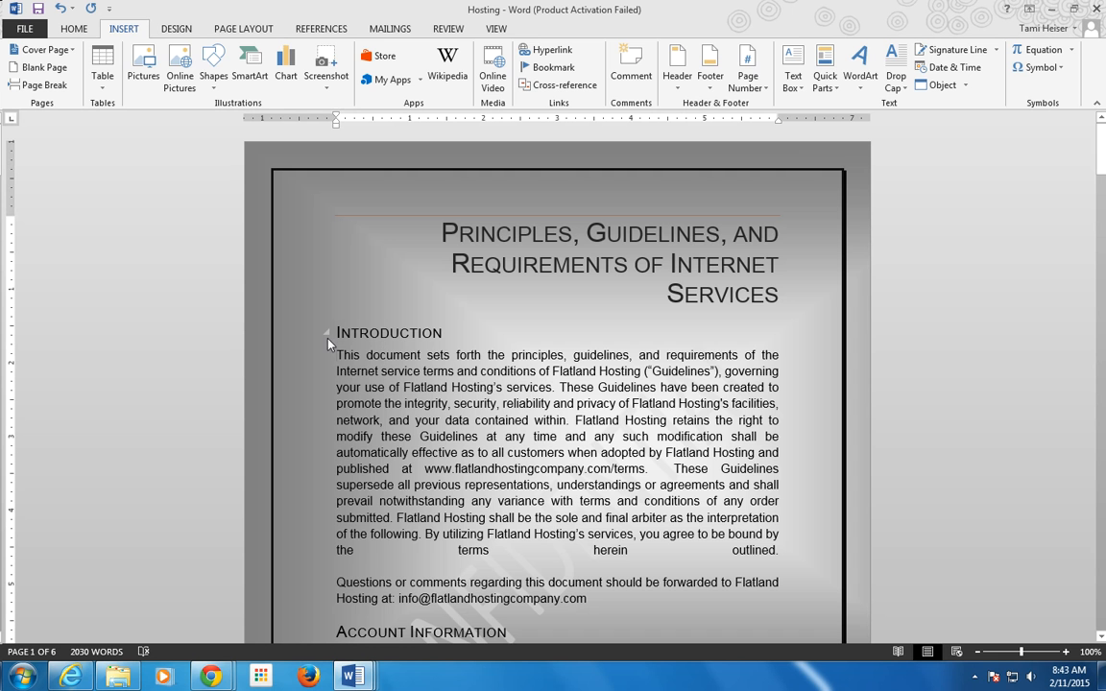
{"action": "left_click", "coordinate": [825, 80]}
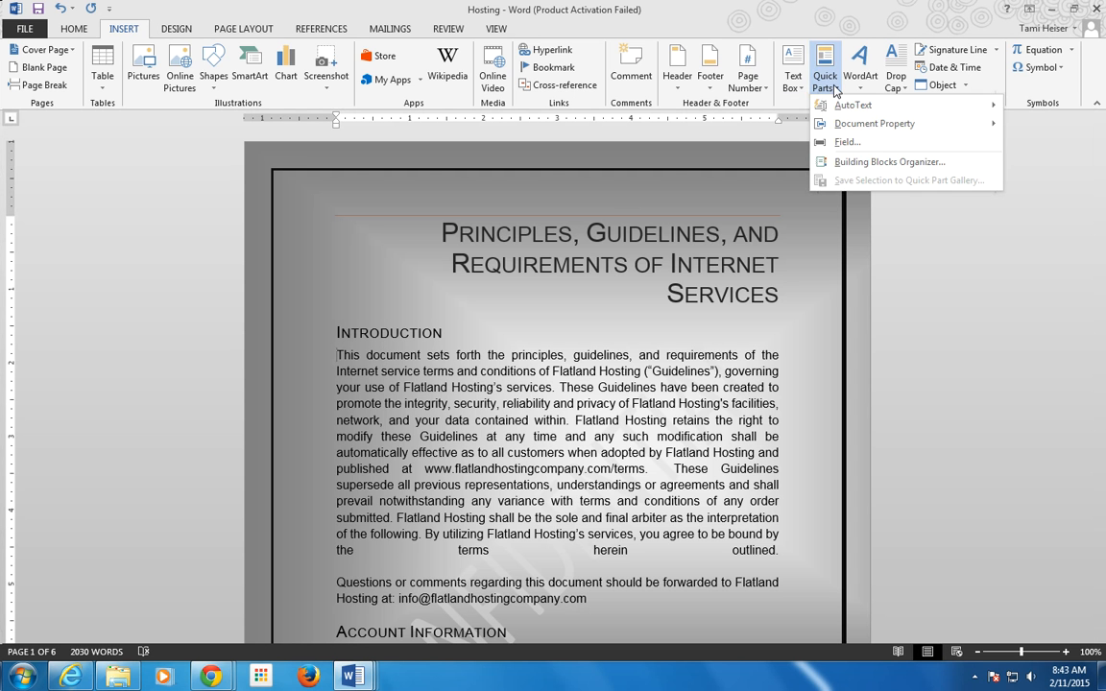
{"action": "left_click", "coordinate": [864, 161]}
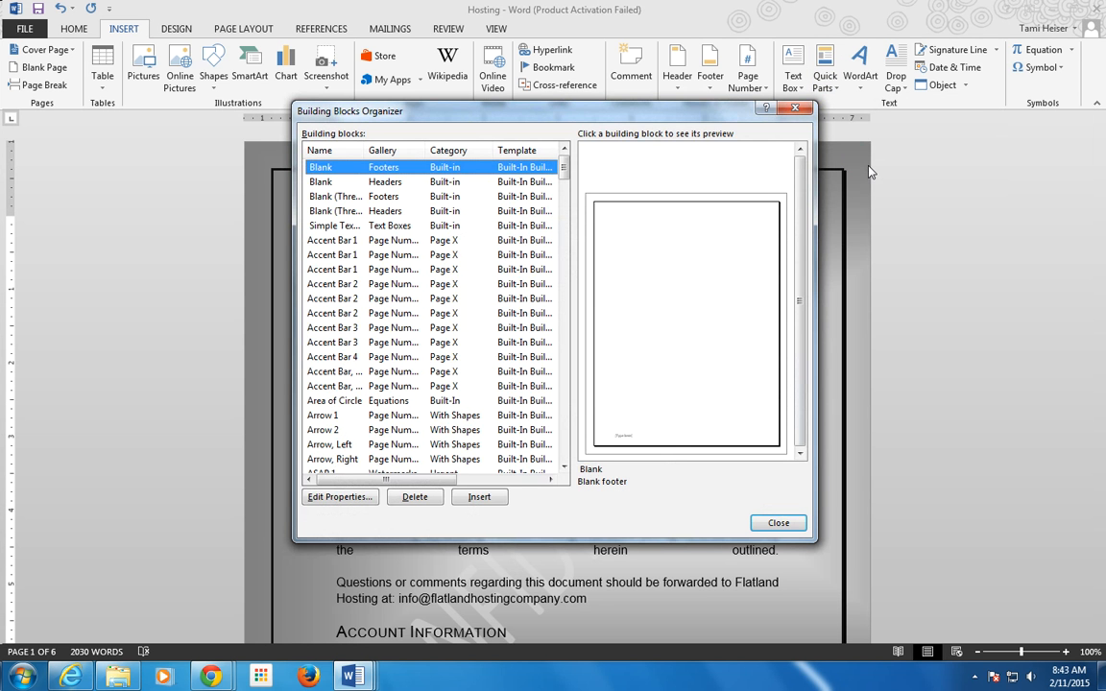
Sort the building blocks by gallery and by category, ending with the list sorted by name
{"action": "left_click", "coordinate": [385, 152]}
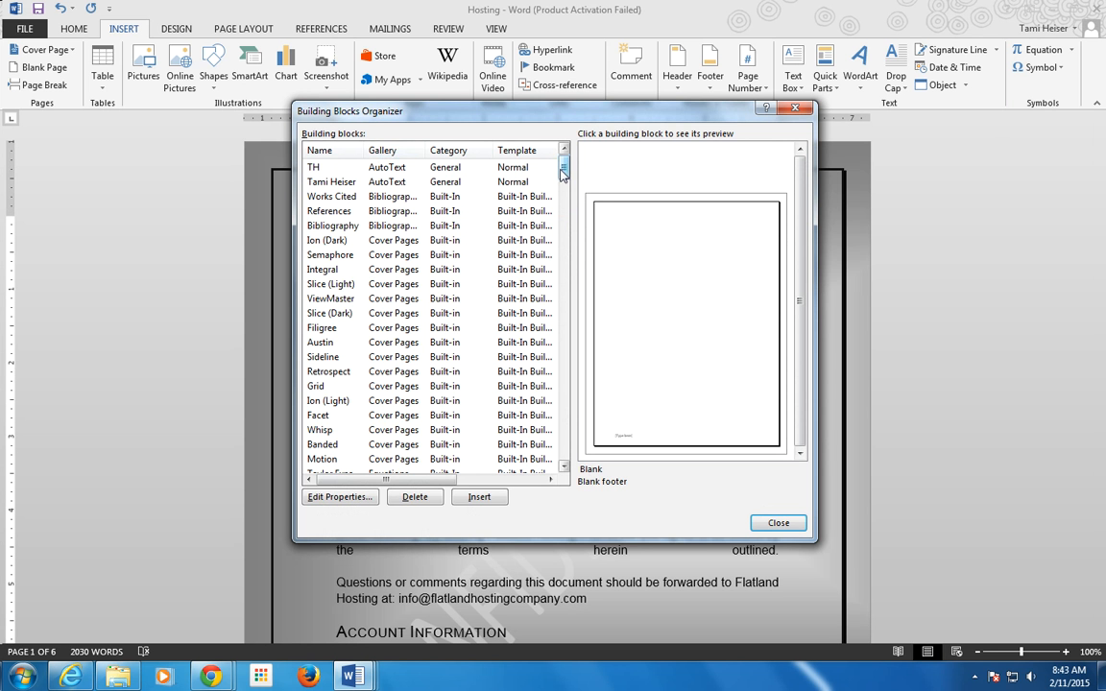
{"action": "mouse_move", "coordinate": [564, 175]}
{"action": "left_mouse_down"}
{"action": "mouse_move", "coordinate": [563, 192]}
{"action": "mouse_move", "coordinate": [564, 166]}
{"action": "left_mouse_up"}
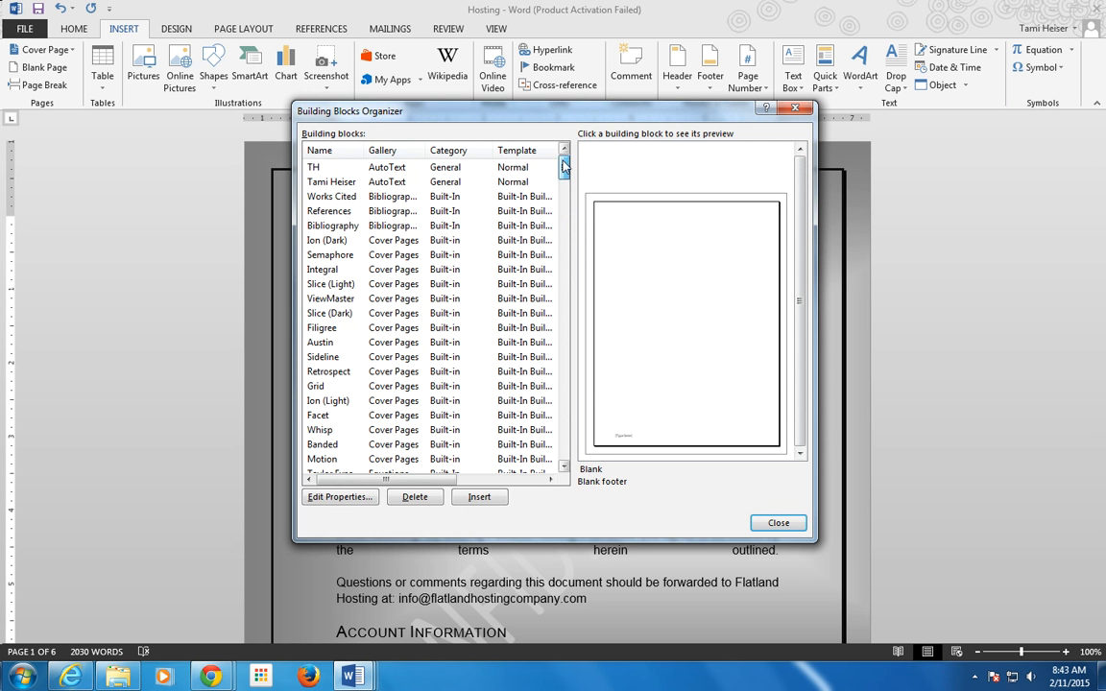
{"action": "left_click", "coordinate": [382, 154]}
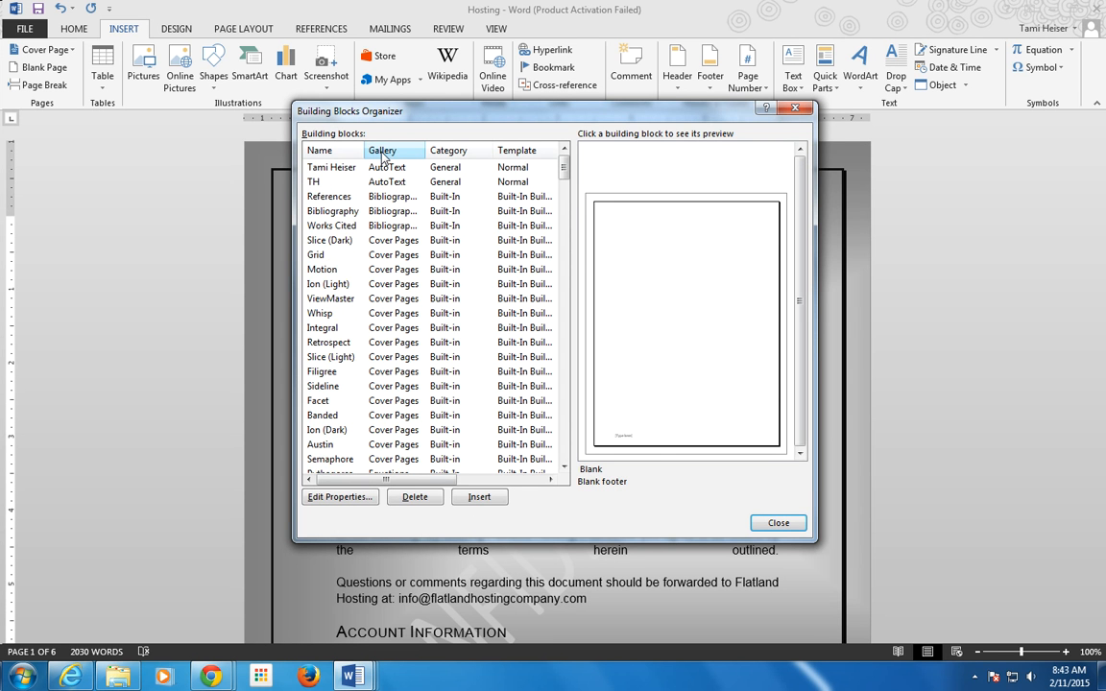
{"action": "left_click", "coordinate": [434, 154]}
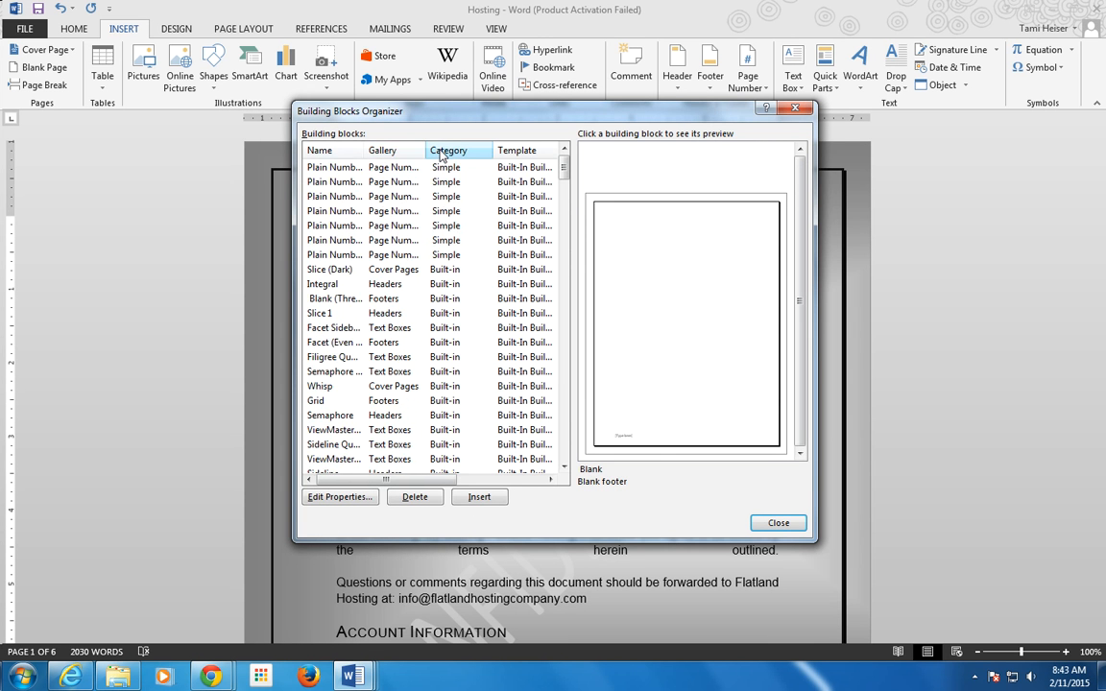
{"action": "left_click", "coordinate": [388, 153]}
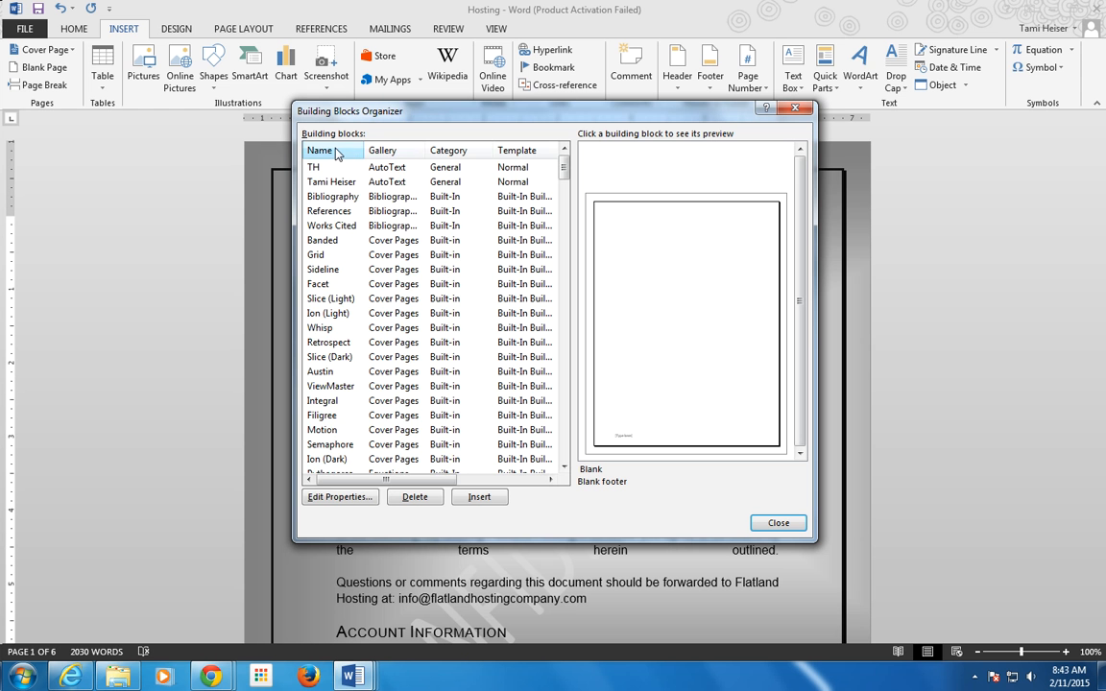
{"action": "left_click", "coordinate": [336, 154]}
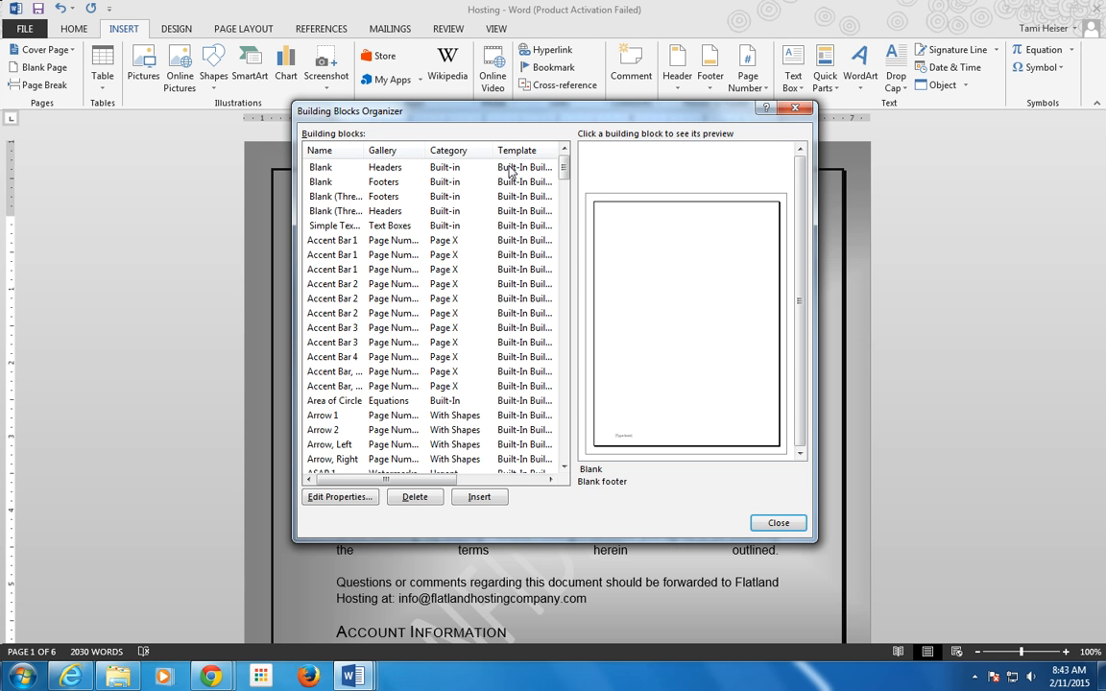
Insert the Austin Quote text box building block into the Introduction paragraph
{"action": "left_click_drag", "start_coordinate": [563, 169], "coordinate": [565, 181]}
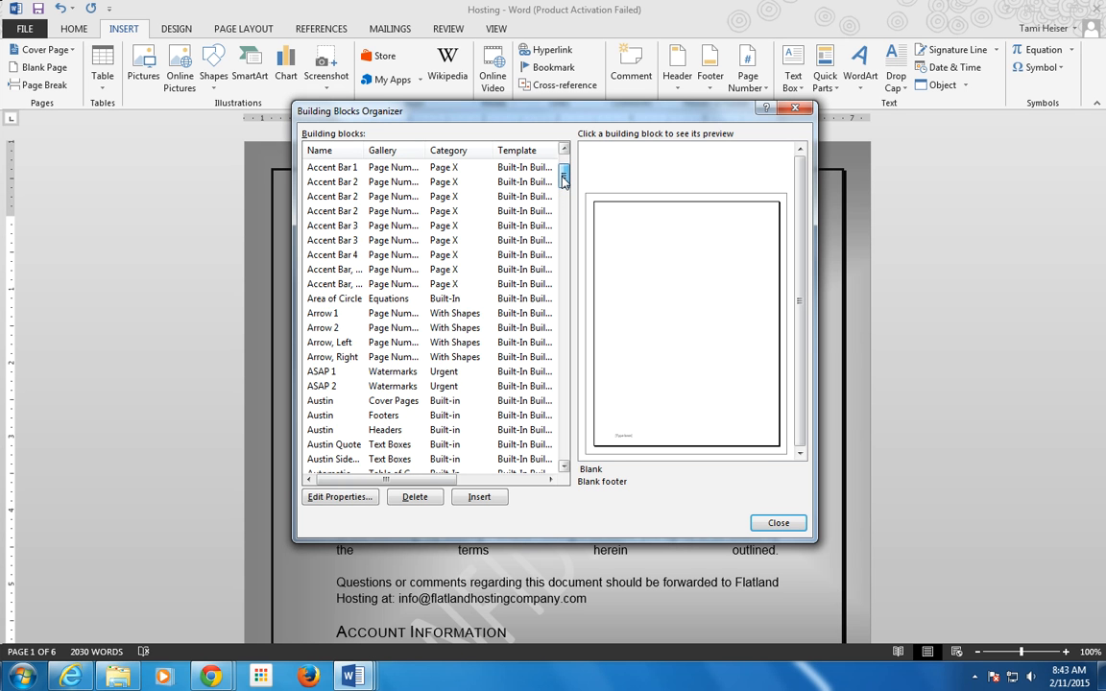
{"action": "left_click", "coordinate": [340, 446]}
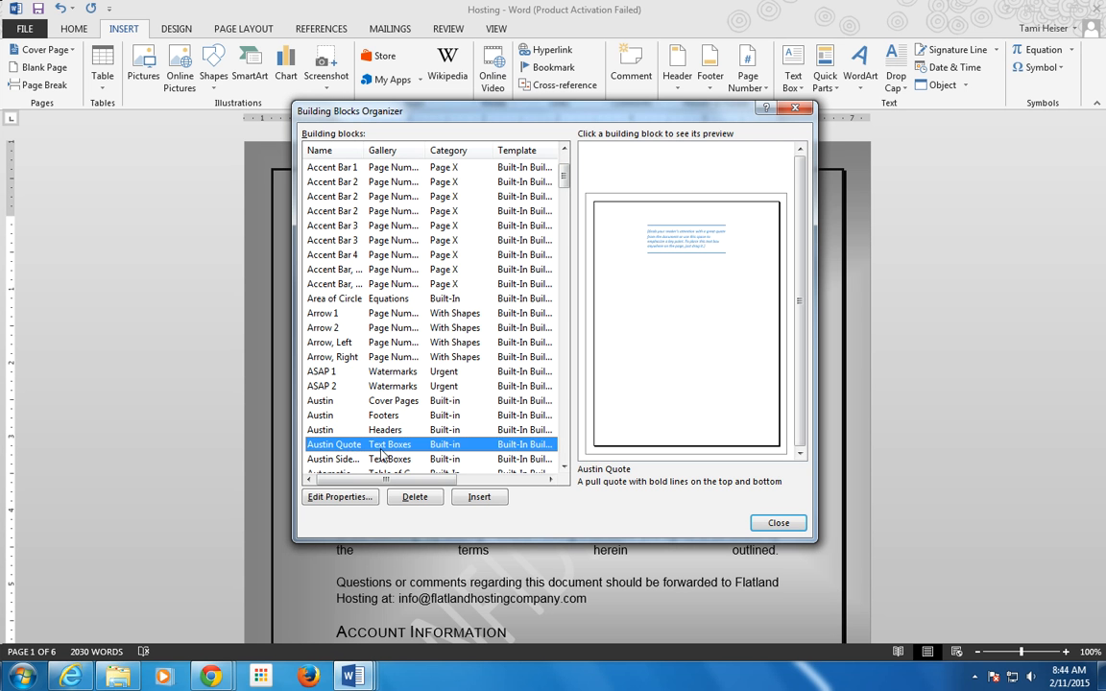
{"action": "left_click", "coordinate": [477, 498]}
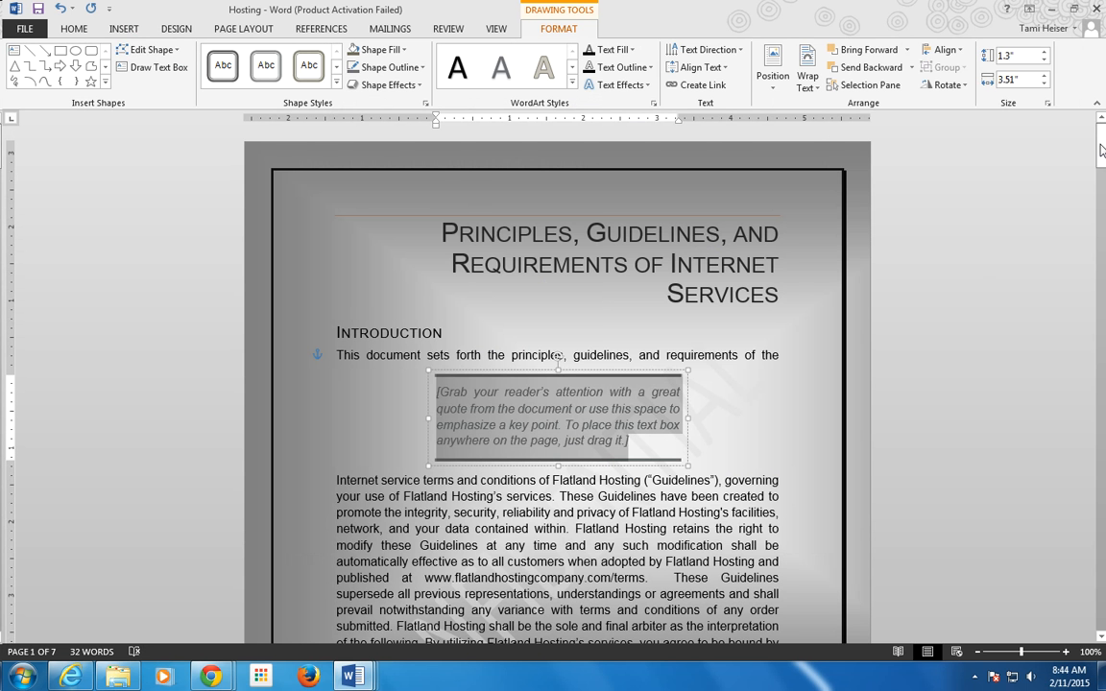
Move the "Questions or comments" text into the pull quote in place of its placeholder, and show the formatting marks
{"action": "left_click_drag", "start_coordinate": [1104, 173], "coordinate": [1104, 184]}
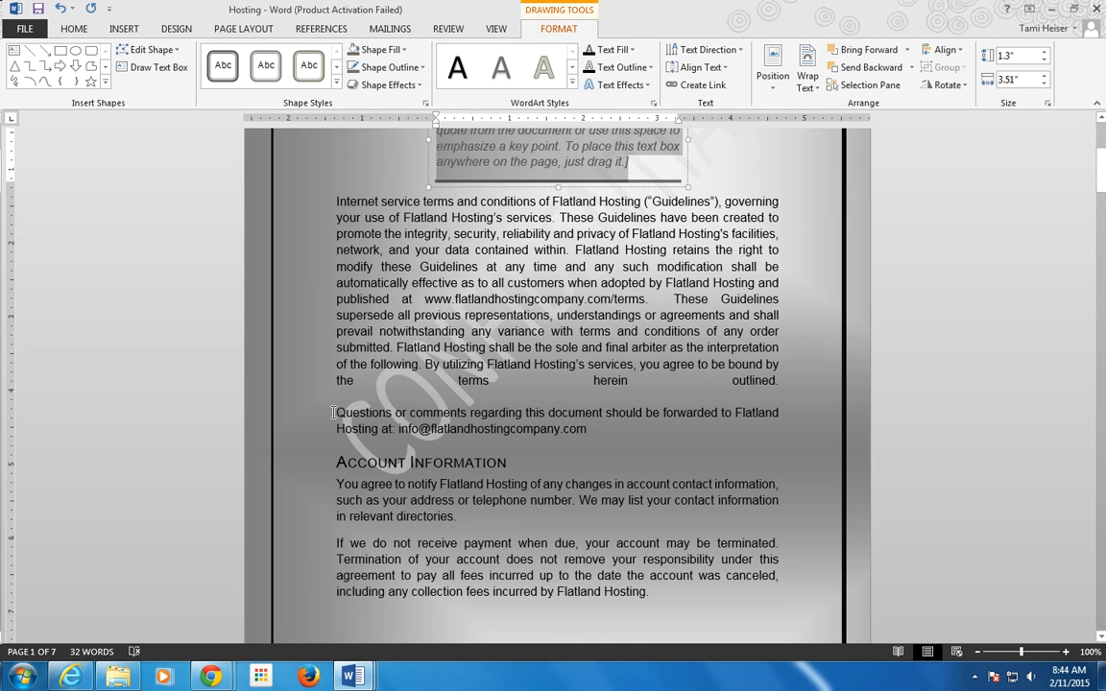
{"action": "left_click_drag", "start_coordinate": [333, 413], "coordinate": [606, 439]}
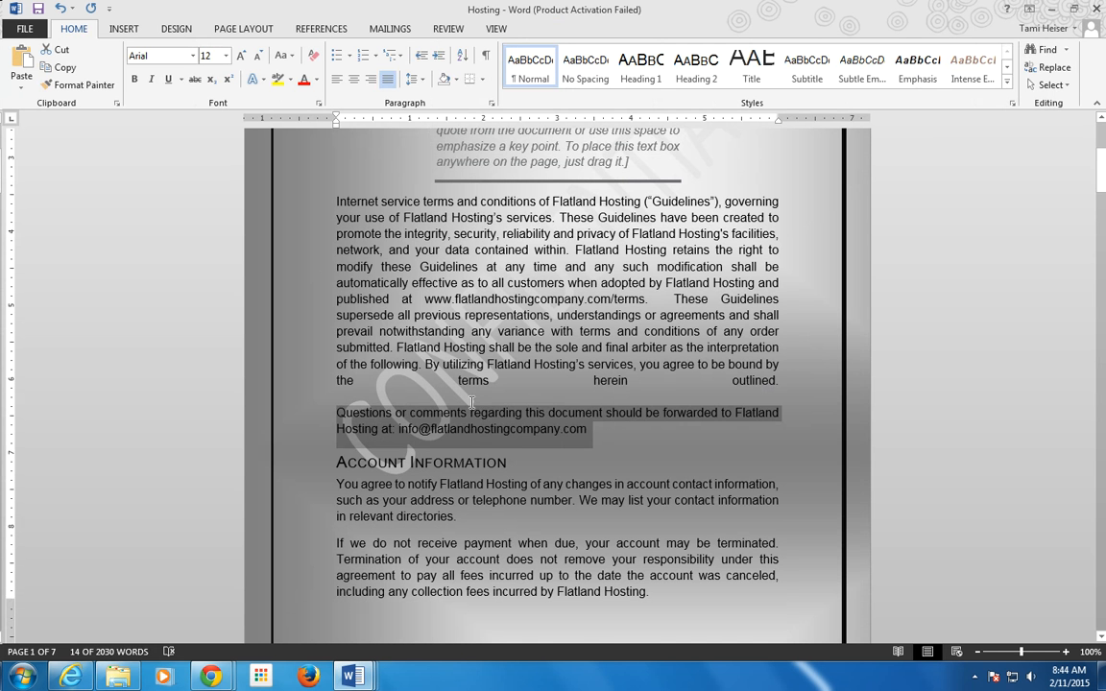
{"action": "left_click_drag", "start_coordinate": [499, 370], "coordinate": [526, 182]}
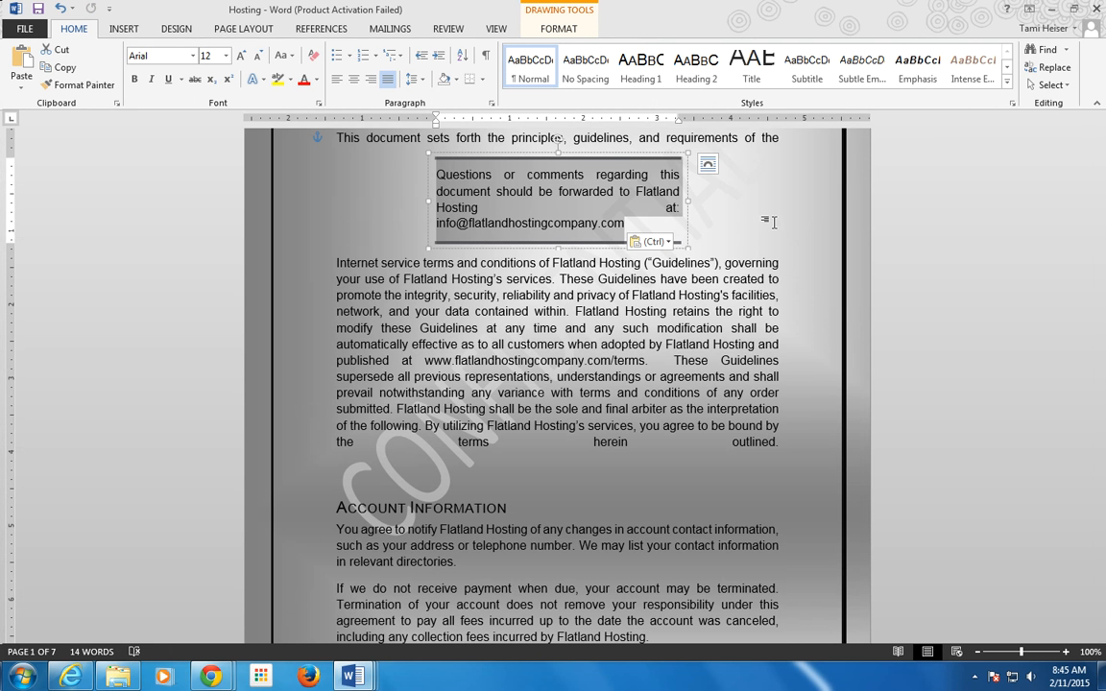
{"action": "left_click", "coordinate": [484, 55]}
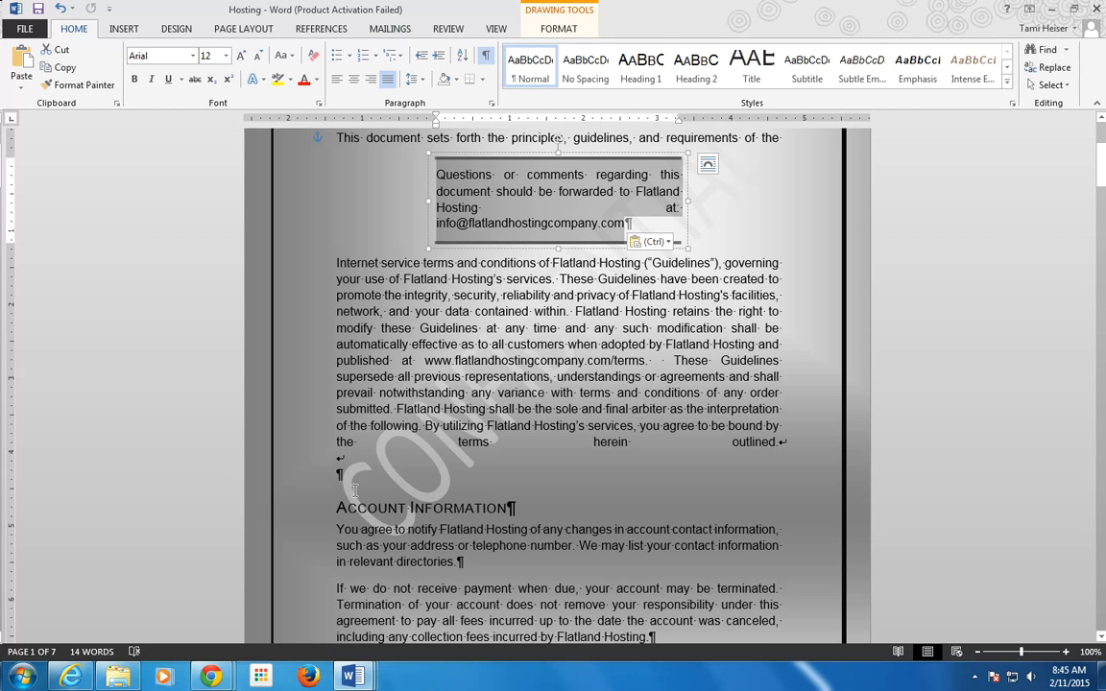
Set the pull quote's text wrapping to Square with text on the left only
{"action": "left_click", "coordinate": [705, 168]}
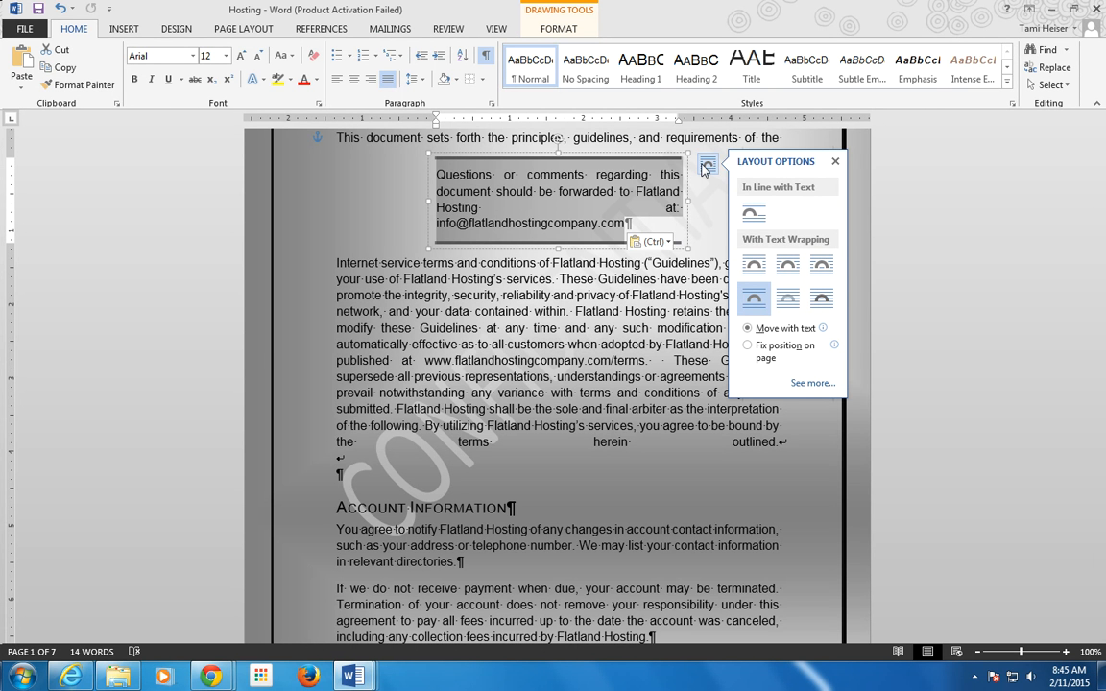
{"action": "left_click", "coordinate": [806, 384]}
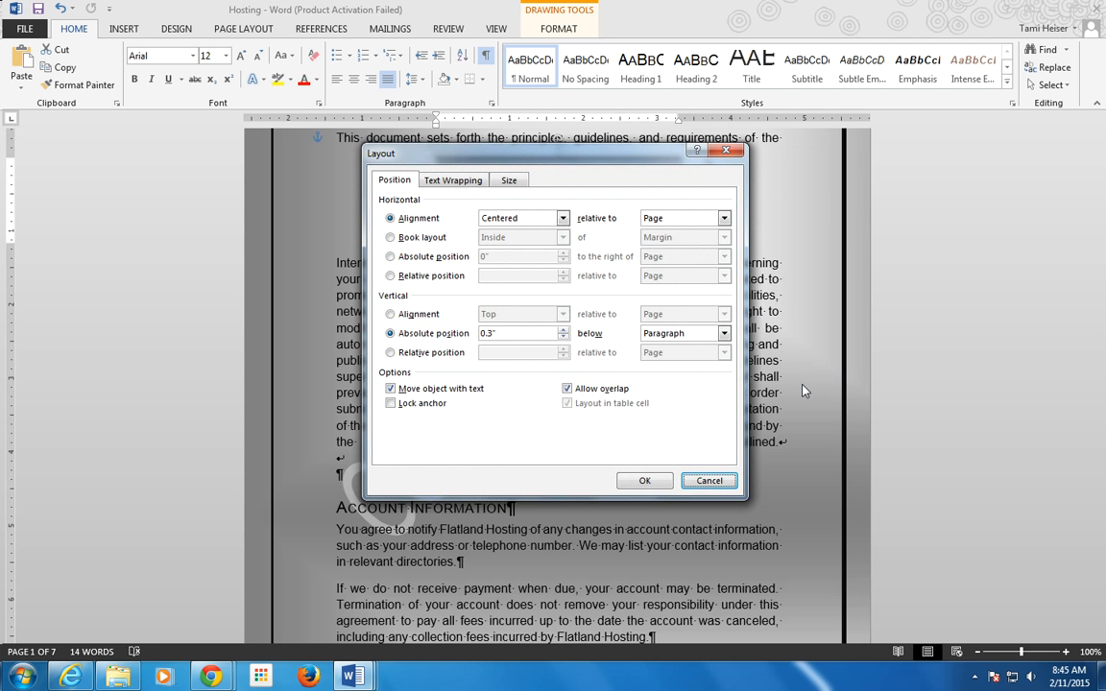
{"action": "left_click", "coordinate": [452, 180]}
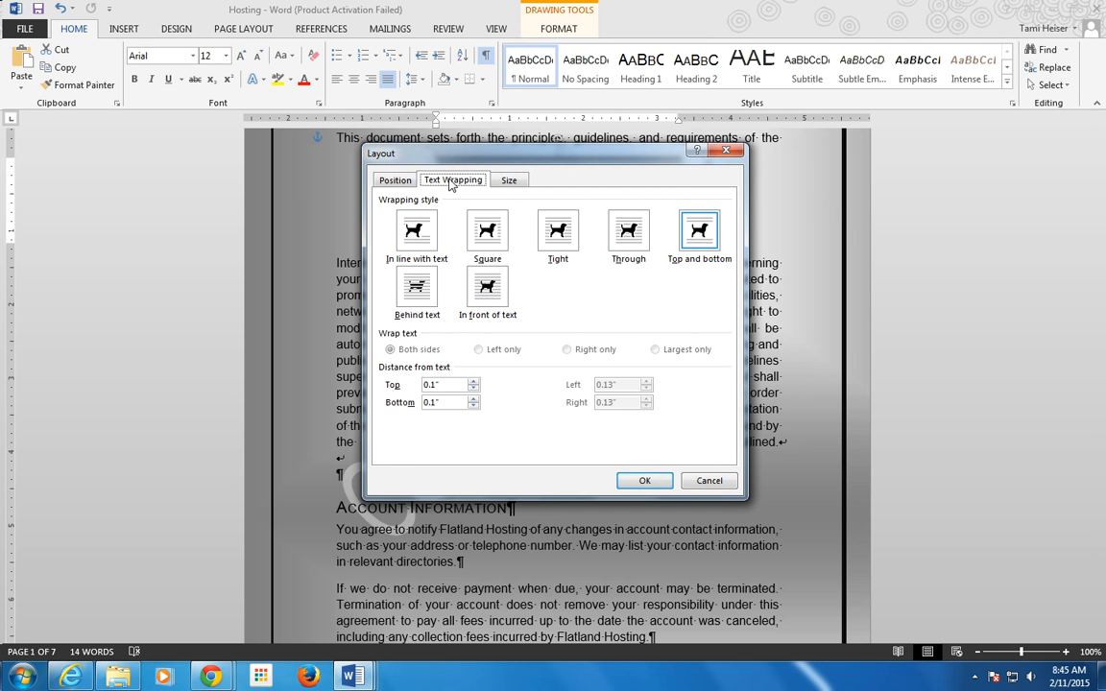
{"action": "left_click", "coordinate": [487, 232]}
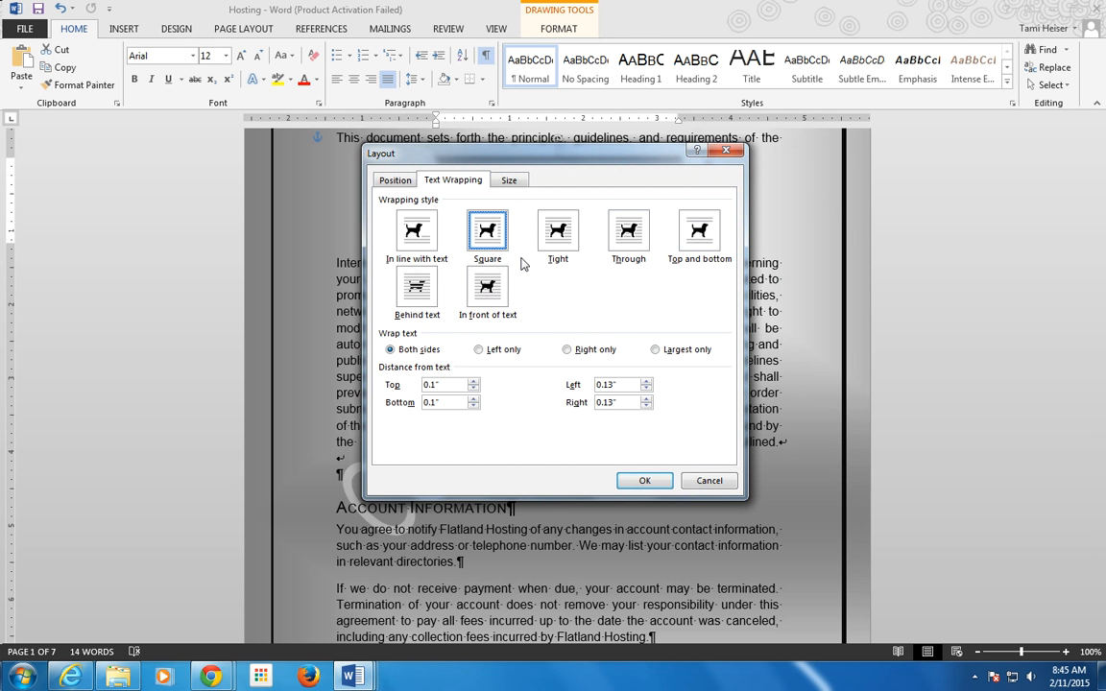
{"action": "left_click", "coordinate": [482, 351]}
{"action": "left_click", "coordinate": [638, 480]}
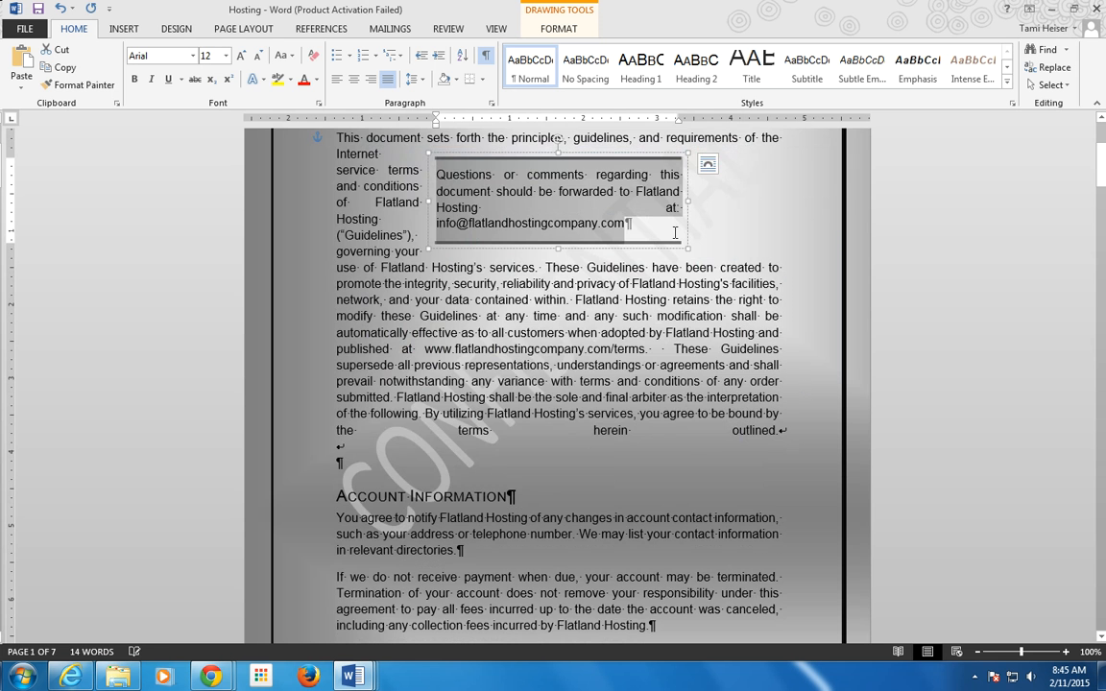
Move the pull quote to the lower right of the Introduction paragraph, beside the "prevail notwithstanding" lines, and deselect it
{"action": "left_click_drag", "start_coordinate": [1103, 181], "coordinate": [1103, 154]}
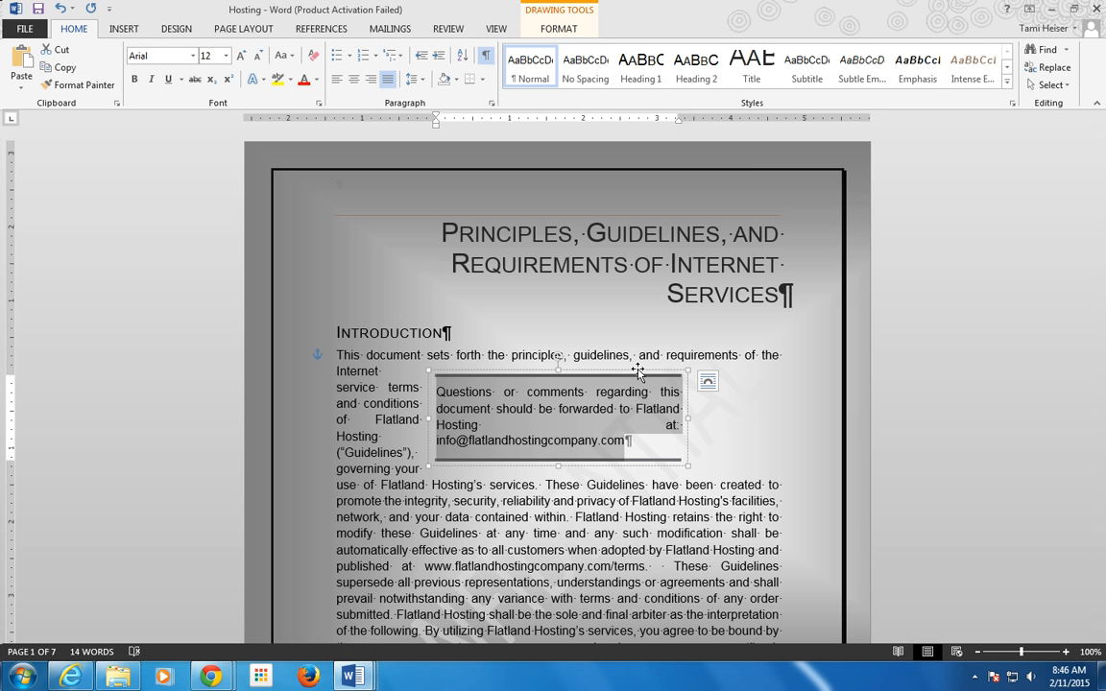
{"action": "left_click_drag", "start_coordinate": [638, 372], "coordinate": [722, 514]}
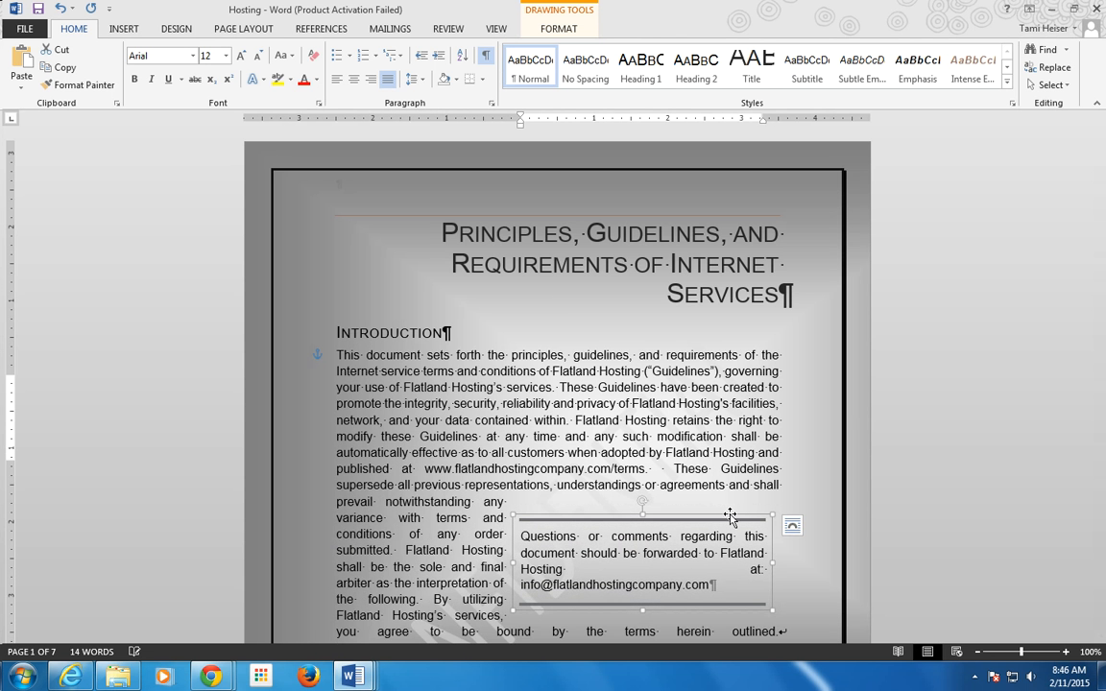
{"action": "left_click", "coordinate": [1101, 157]}
{"action": "left_click_drag", "start_coordinate": [1102, 157], "coordinate": [1101, 176]}
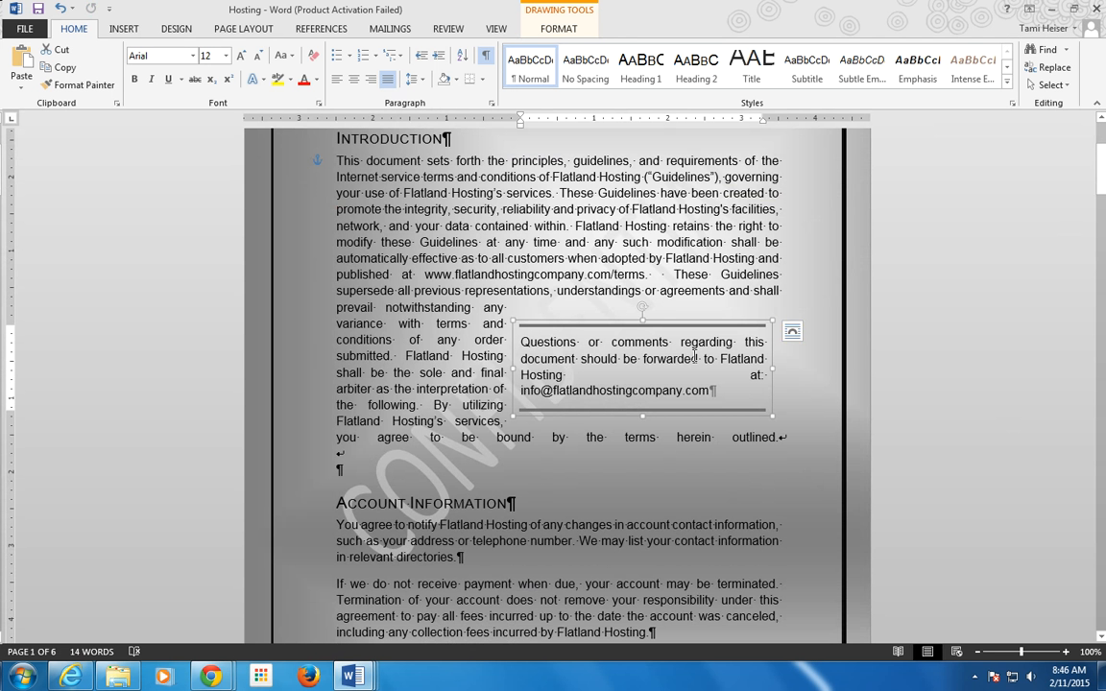
{"action": "key", "text": "Escape"}
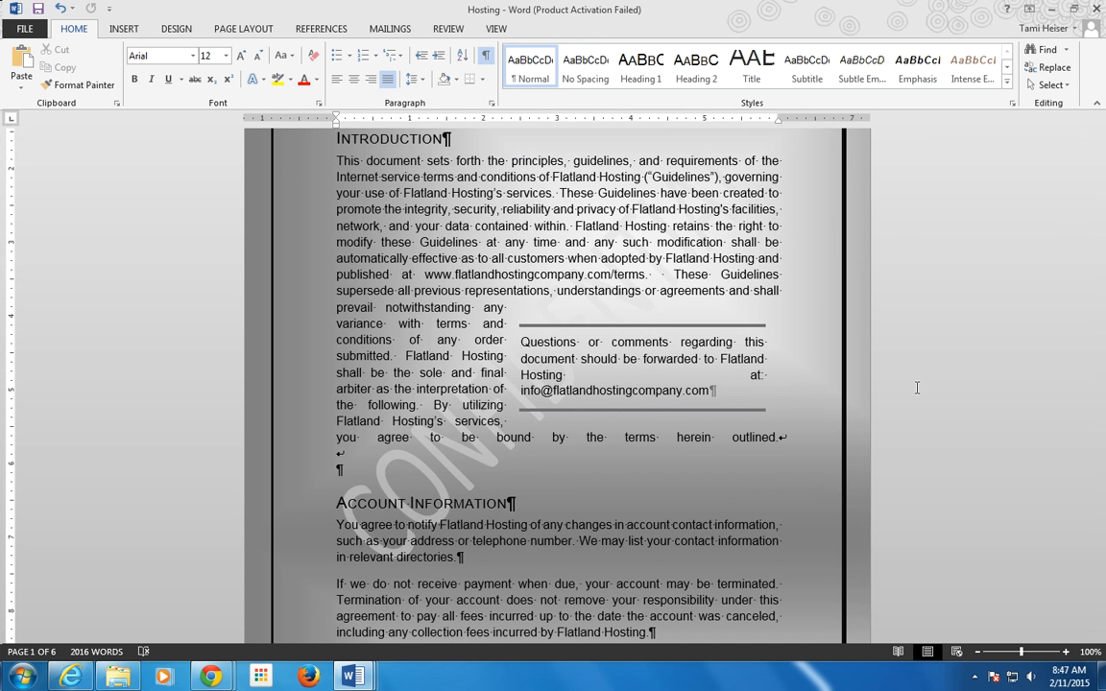
Insert the Motion Sidebar text box building block at the end of the document
{"action": "key", "text": "ctrl+End"}
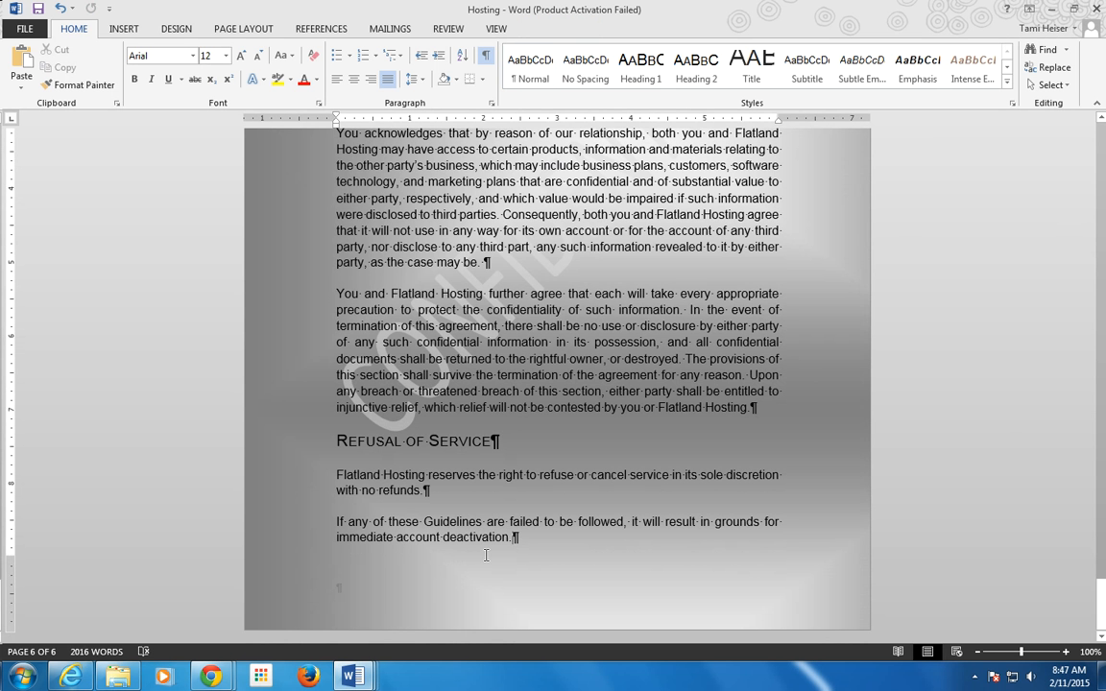
{"action": "left_click", "coordinate": [124, 30]}
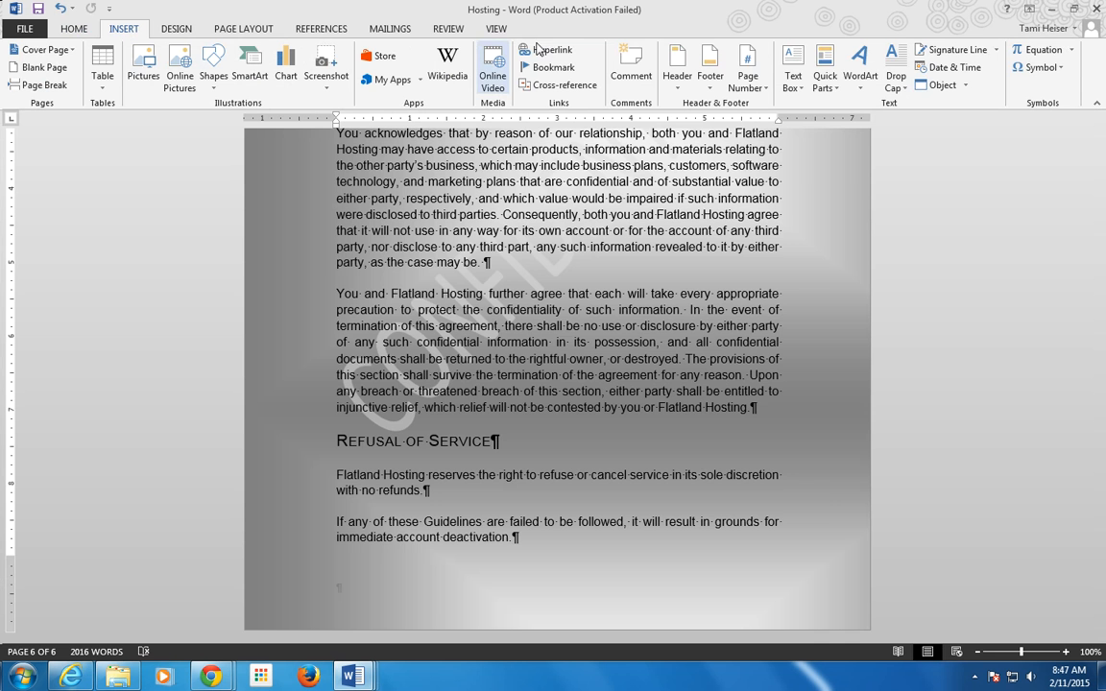
{"action": "left_click", "coordinate": [831, 93]}
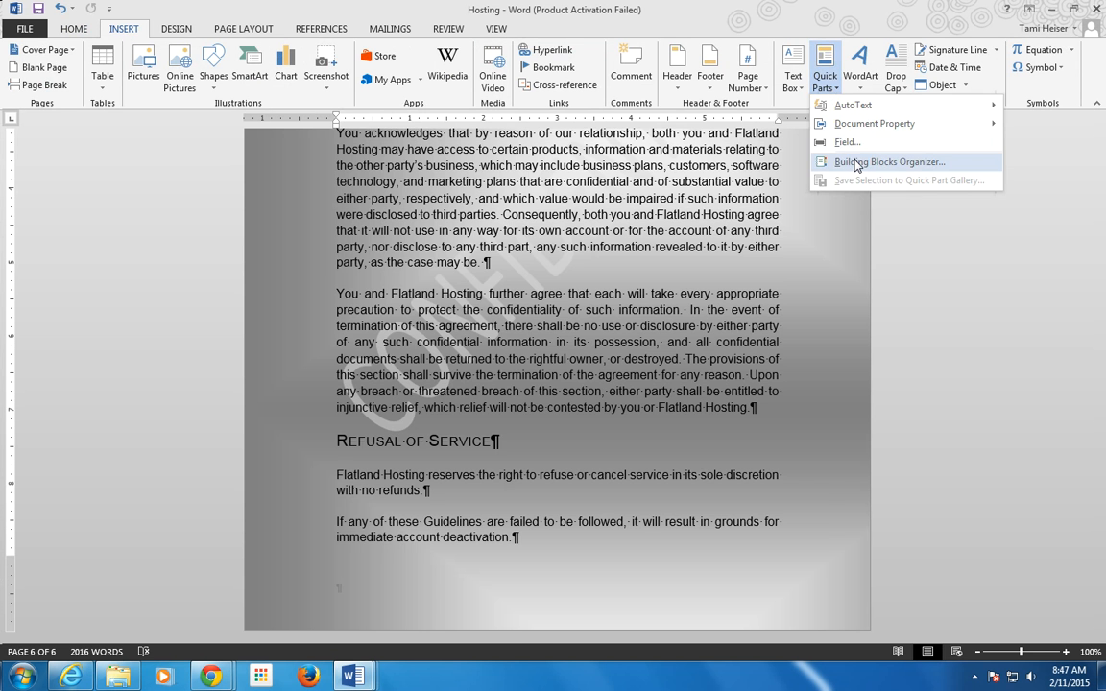
{"action": "left_click", "coordinate": [849, 160]}
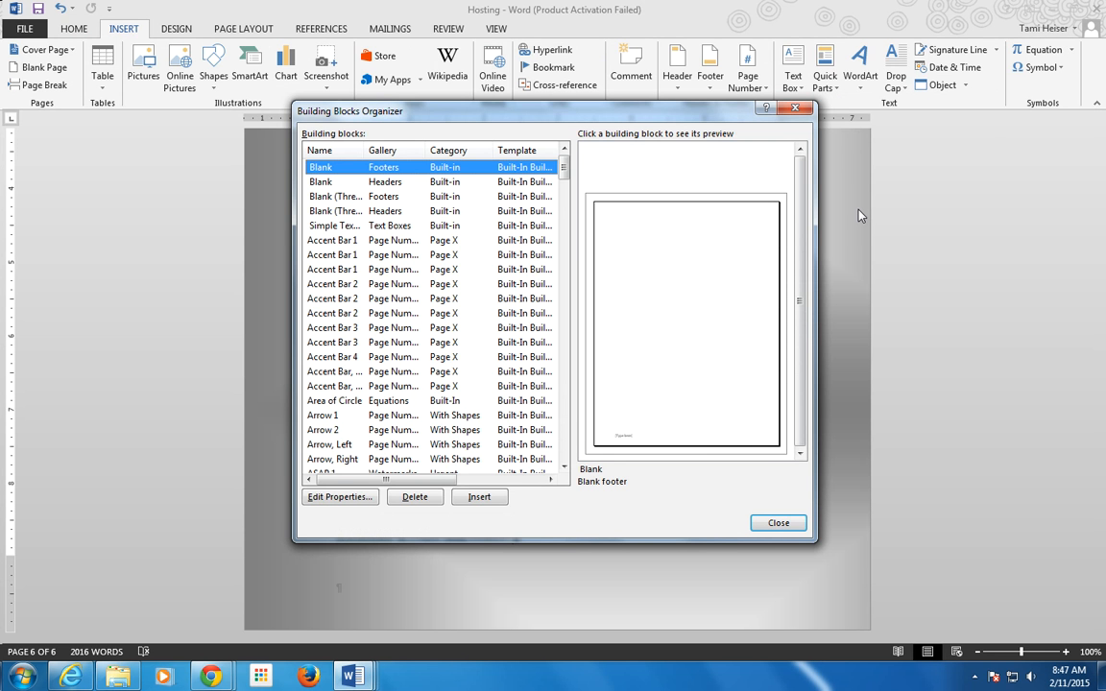
{"action": "left_click_drag", "start_coordinate": [564, 169], "coordinate": [560, 317]}
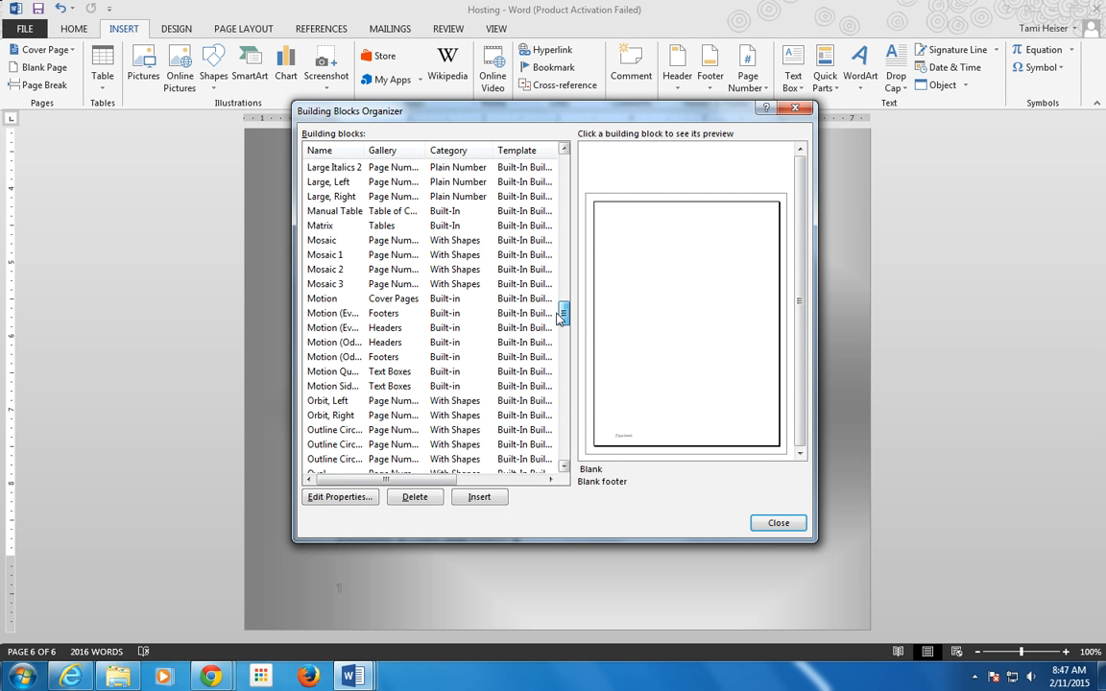
{"action": "left_click", "coordinate": [341, 388]}
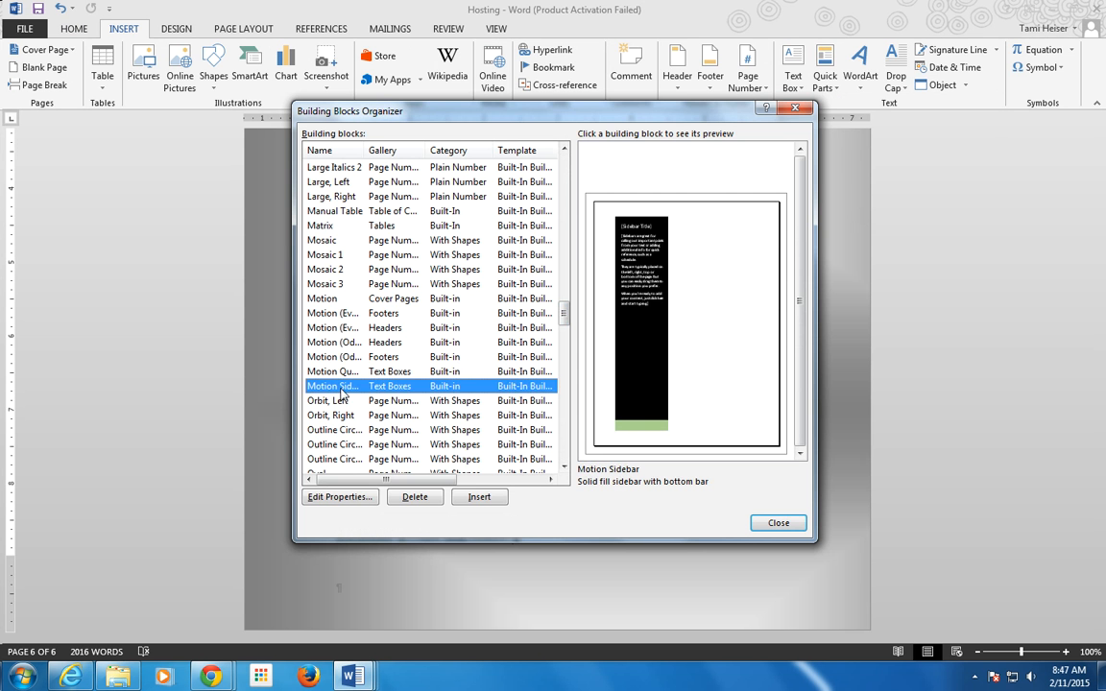
{"action": "left_click", "coordinate": [474, 499]}
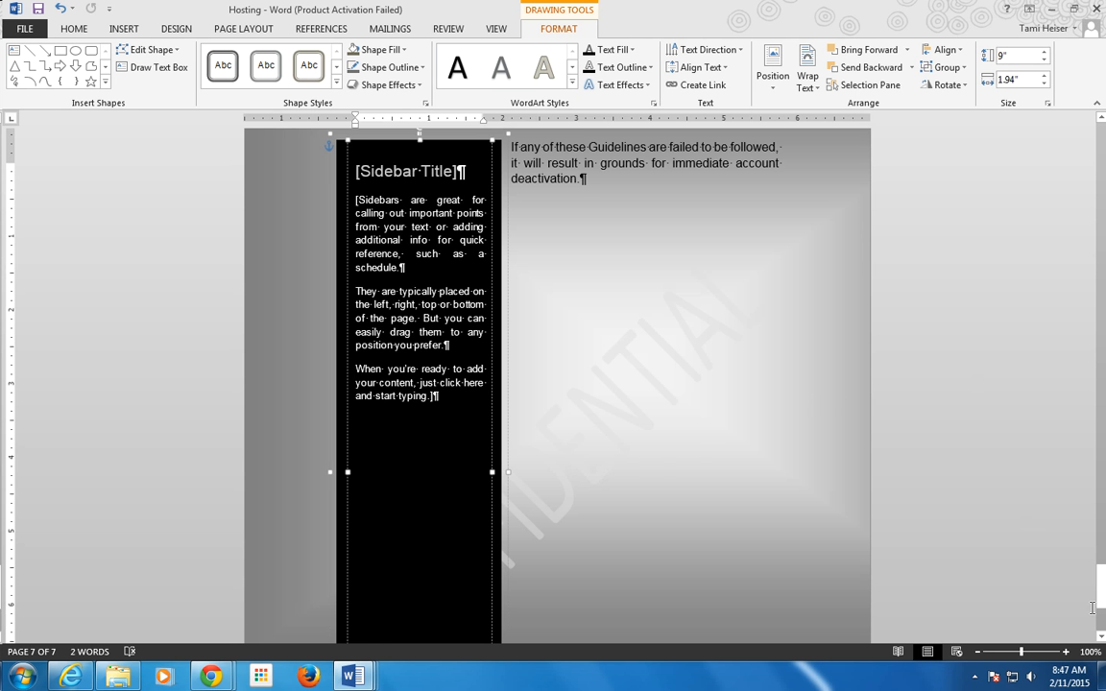
Color the "You and Flatland Hosting further agree" paragraph text white and move it into the sidebar in place of the placeholder text
{"action": "left_click_drag", "start_coordinate": [1102, 587], "coordinate": [1094, 561]}
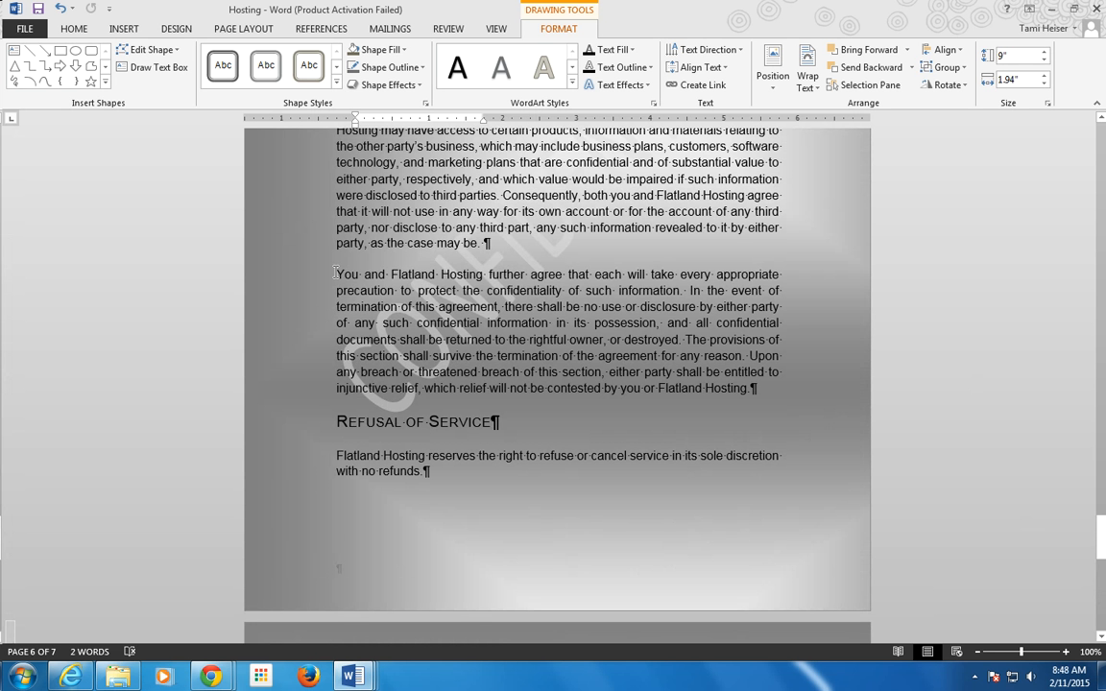
{"action": "left_click_drag", "start_coordinate": [335, 274], "coordinate": [748, 388]}
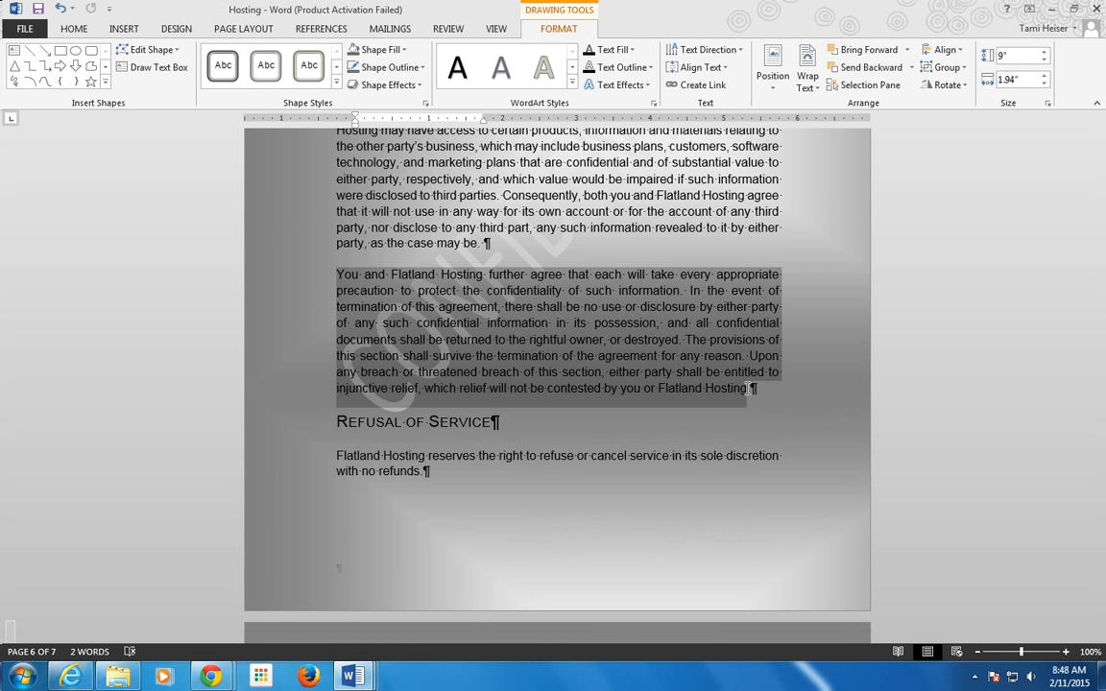
{"action": "left_click_drag", "start_coordinate": [750, 388], "coordinate": [746, 388]}
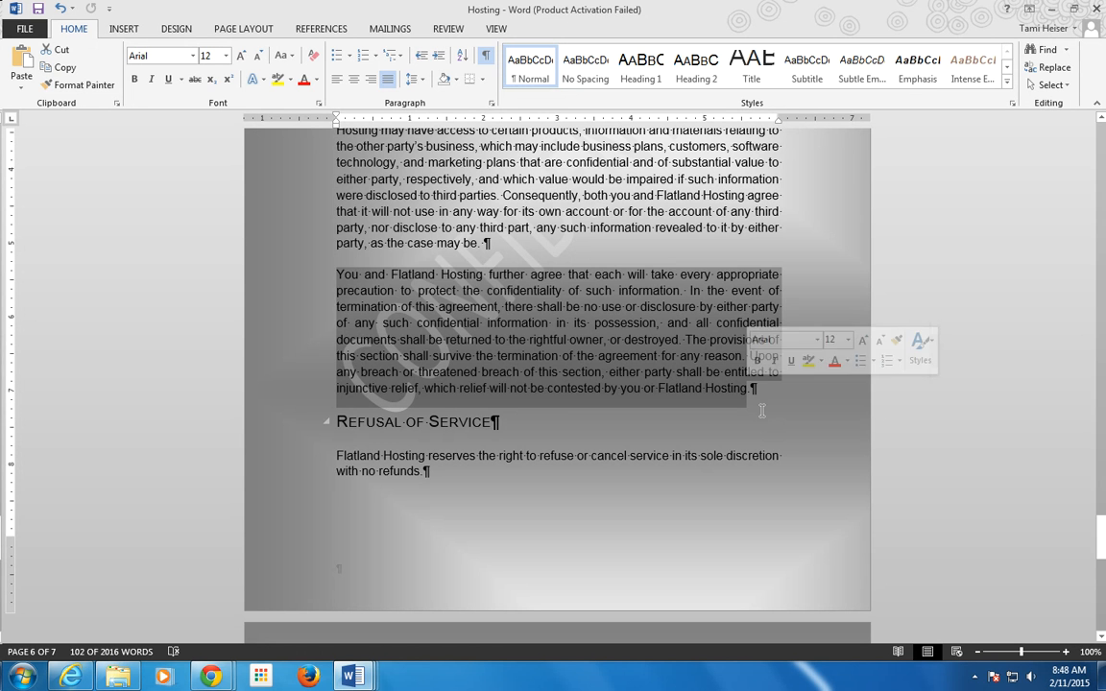
{"action": "left_click", "coordinate": [316, 83]}
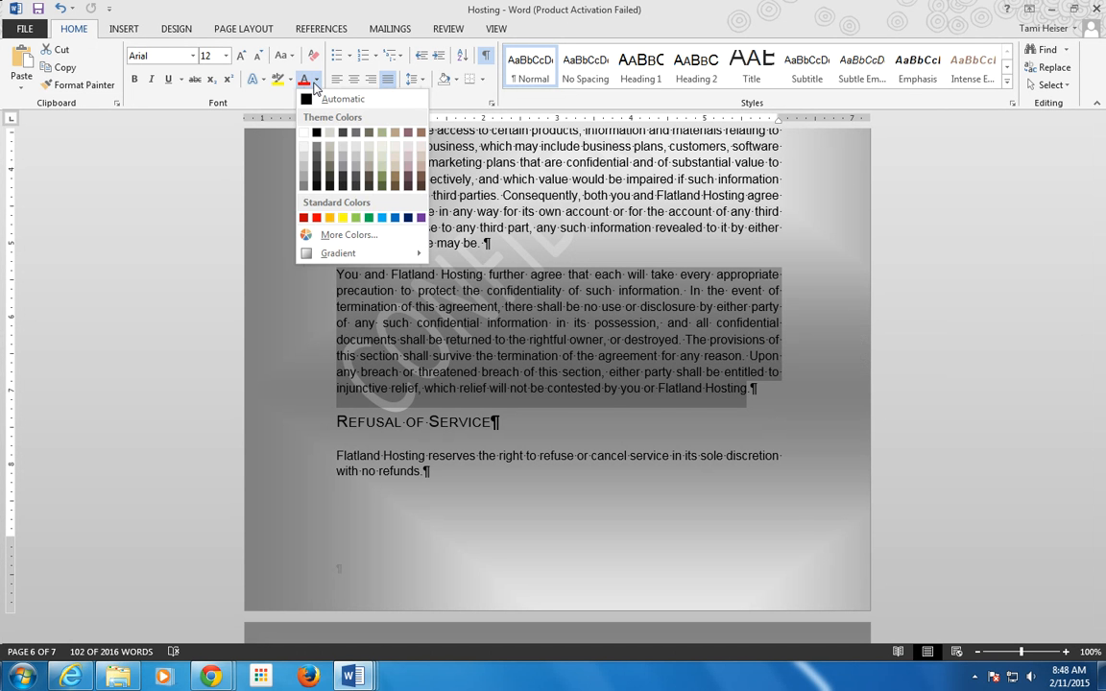
{"action": "left_click", "coordinate": [302, 134]}
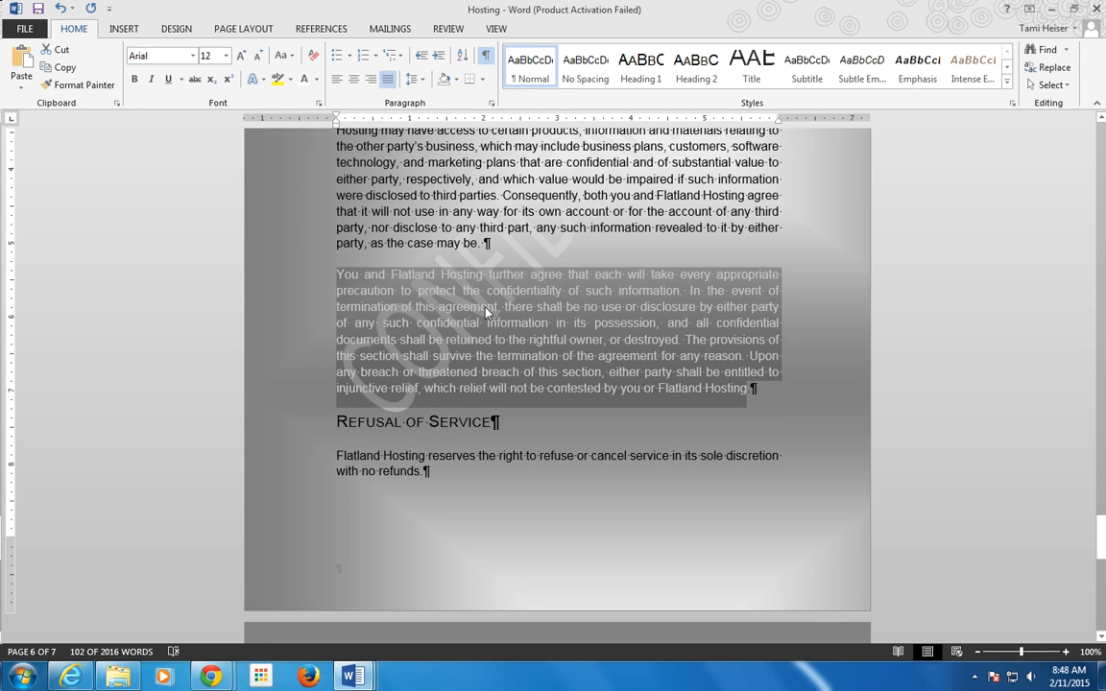
{"action": "mouse_move", "coordinate": [487, 312]}
{"action": "left_mouse_down"}
{"action": "mouse_move", "coordinate": [435, 343]}
{"action": "mouse_move", "coordinate": [389, 473]}
{"action": "mouse_move", "coordinate": [382, 612]}
{"action": "mouse_move", "coordinate": [403, 662]}
{"action": "mouse_move", "coordinate": [439, 687]}
{"action": "mouse_move", "coordinate": [493, 558]}
{"action": "mouse_move", "coordinate": [644, 526]}
{"action": "mouse_move", "coordinate": [783, 610]}
{"action": "mouse_move", "coordinate": [780, 638]}
{"action": "mouse_move", "coordinate": [886, 583]}
{"action": "mouse_move", "coordinate": [824, 613]}
{"action": "mouse_move", "coordinate": [837, 669]}
{"action": "mouse_move", "coordinate": [852, 622]}
{"action": "mouse_move", "coordinate": [852, 632]}
{"action": "mouse_move", "coordinate": [853, 451]}
{"action": "mouse_move", "coordinate": [854, 683]}
{"action": "mouse_move", "coordinate": [673, 572]}
{"action": "mouse_move", "coordinate": [357, 560]}
{"action": "mouse_move", "coordinate": [350, 566]}
{"action": "mouse_move", "coordinate": [386, 623]}
{"action": "left_mouse_up"}
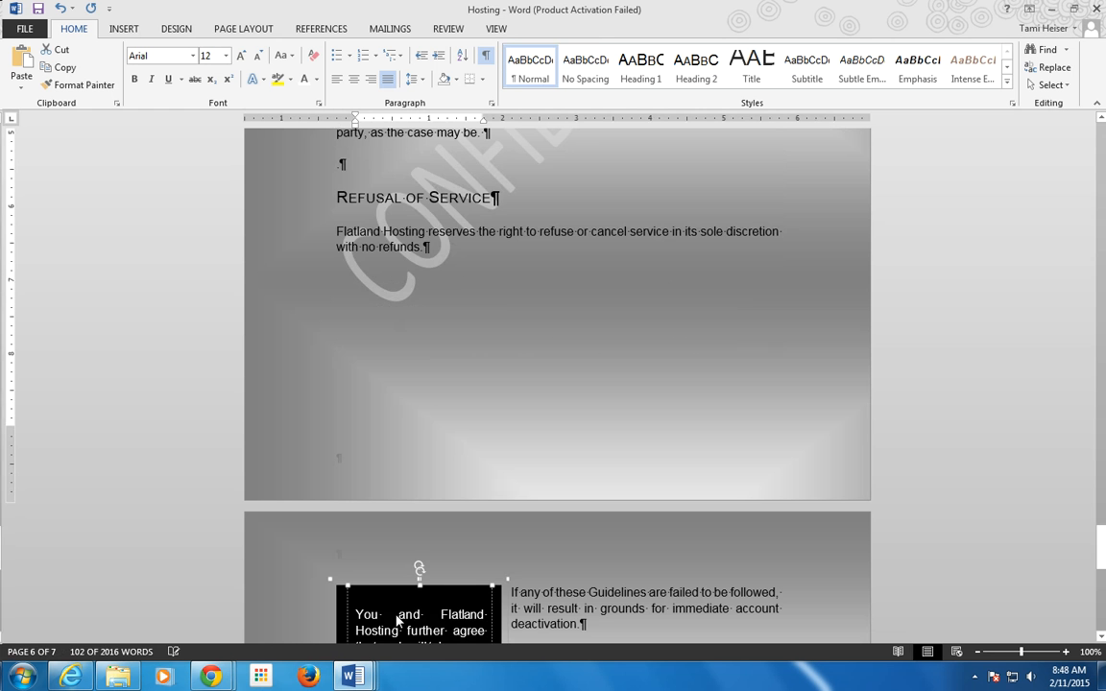